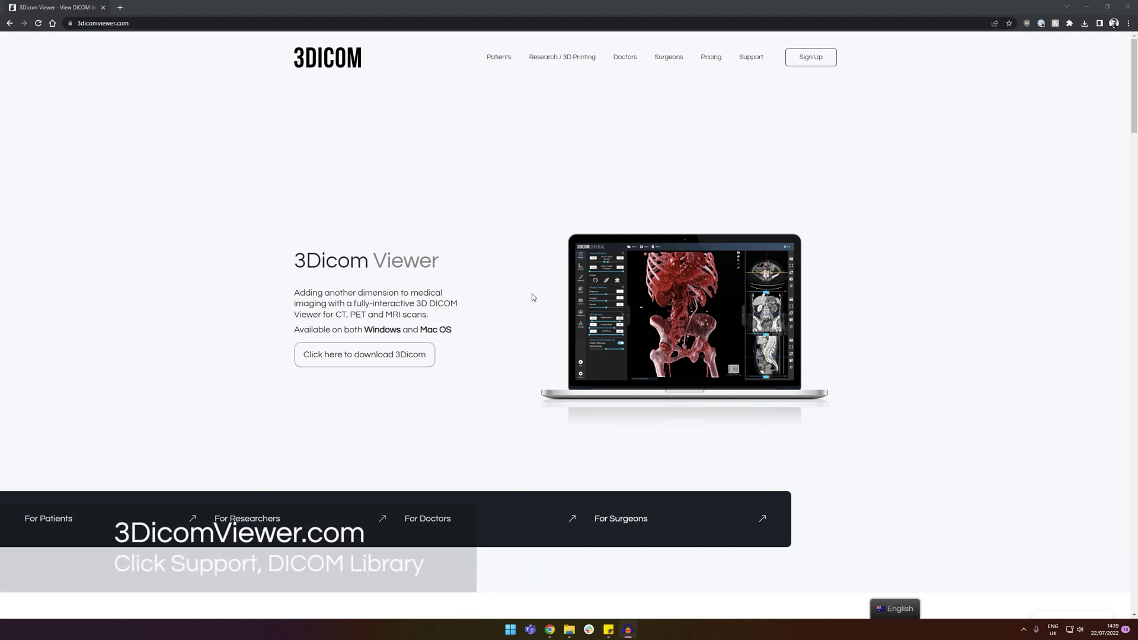
Step: Open the DICOM Library from the site's support page and select Covid Scans.zip in the shared Demo Scans - 3Dicom folder
left_click(751, 57)
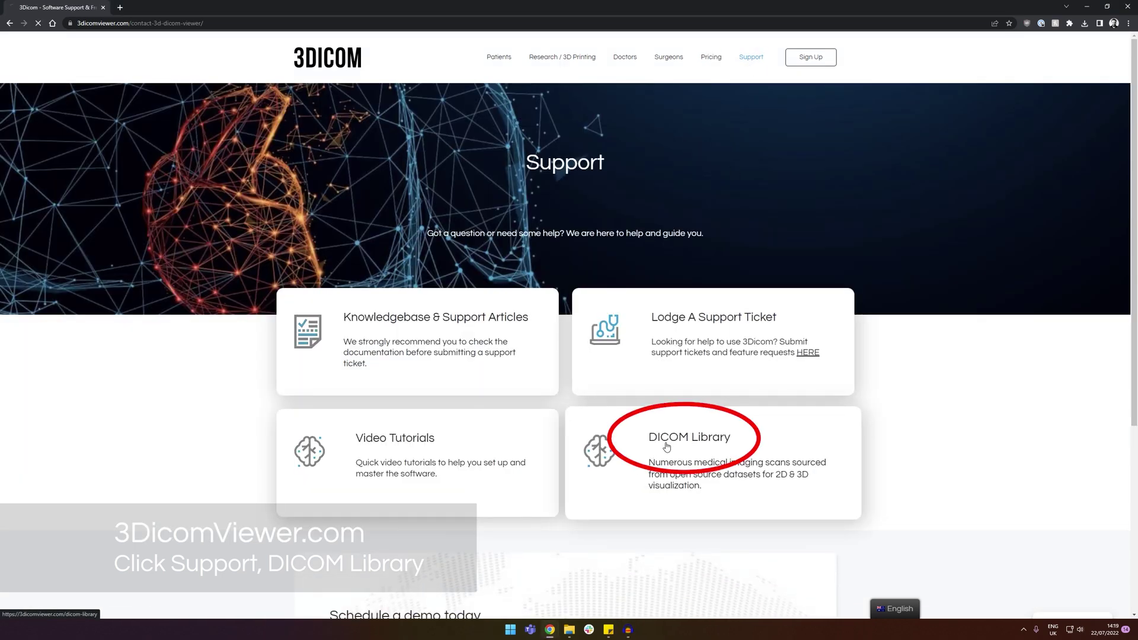
left_click(676, 438)
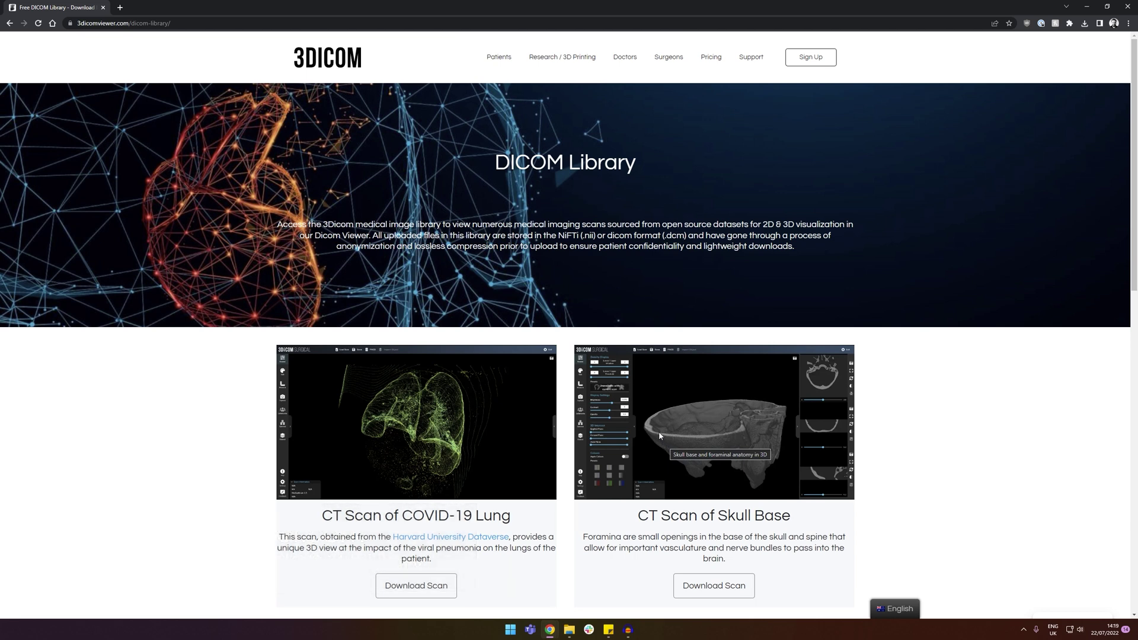
scroll(567, 458, "down", 2)
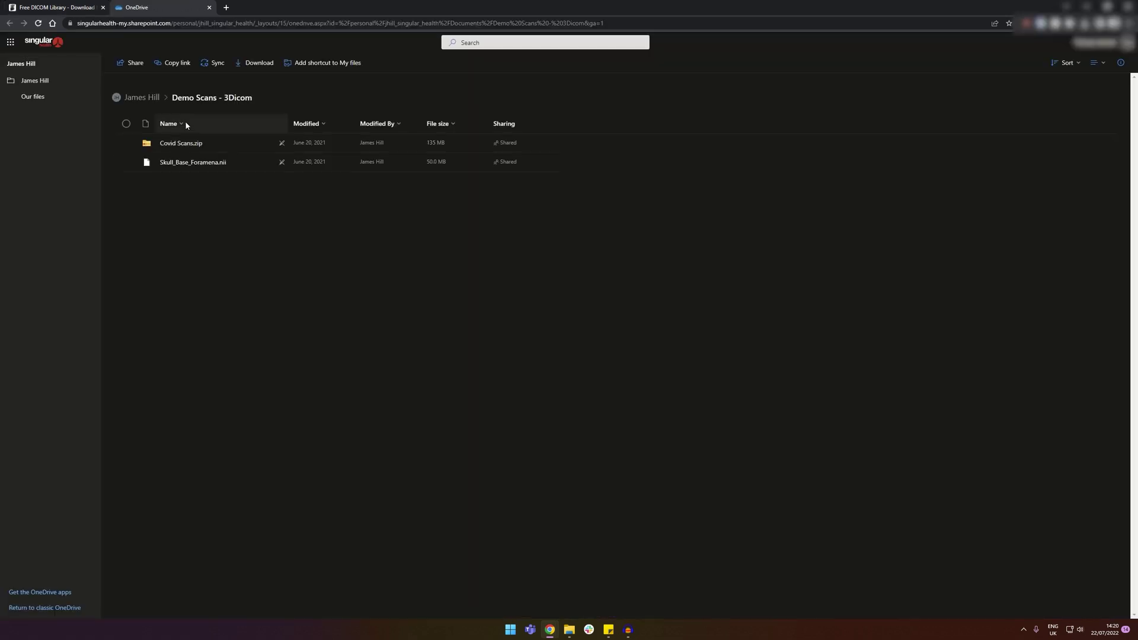
left_click(125, 144)
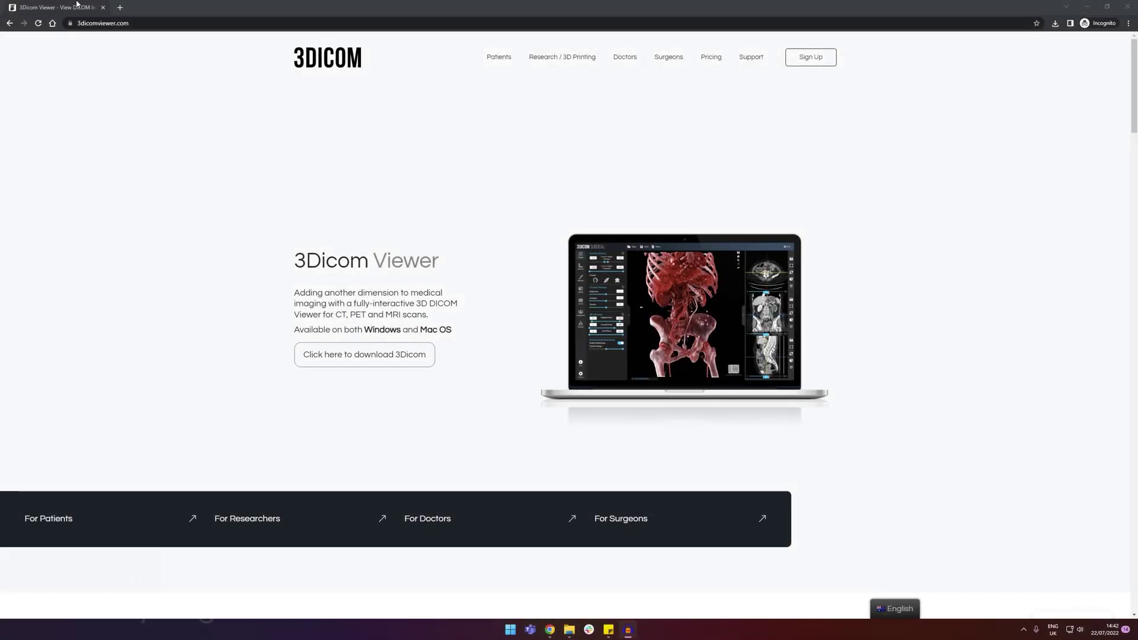
Step: Go to my.singular.health and open the launcher's download page
left_click(101, 24)
type("my.sing")
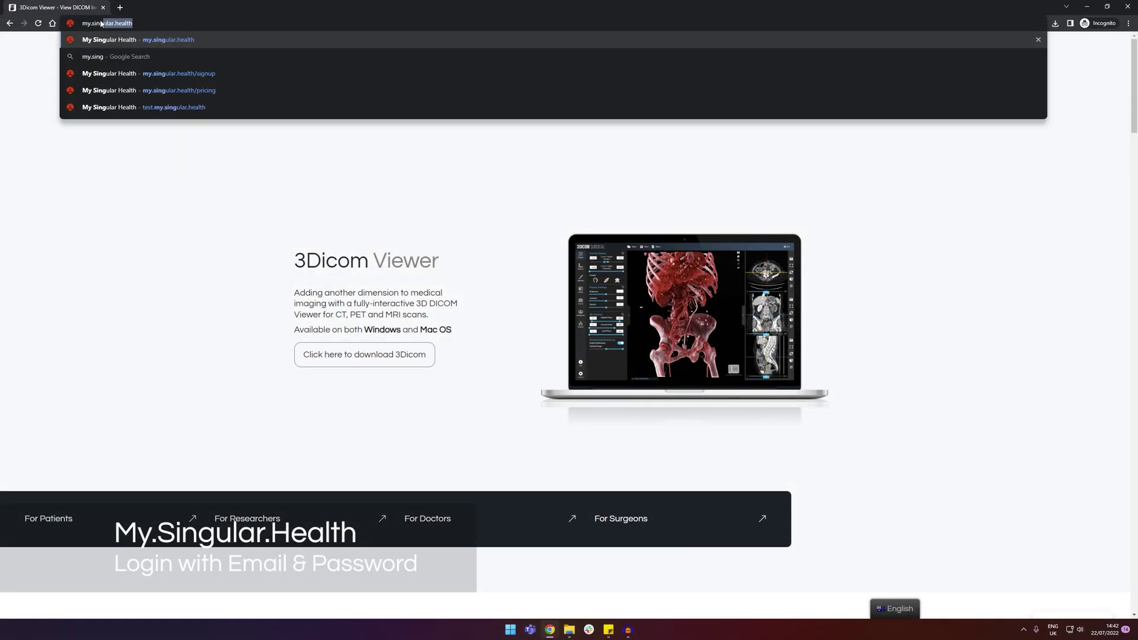
key("Return")
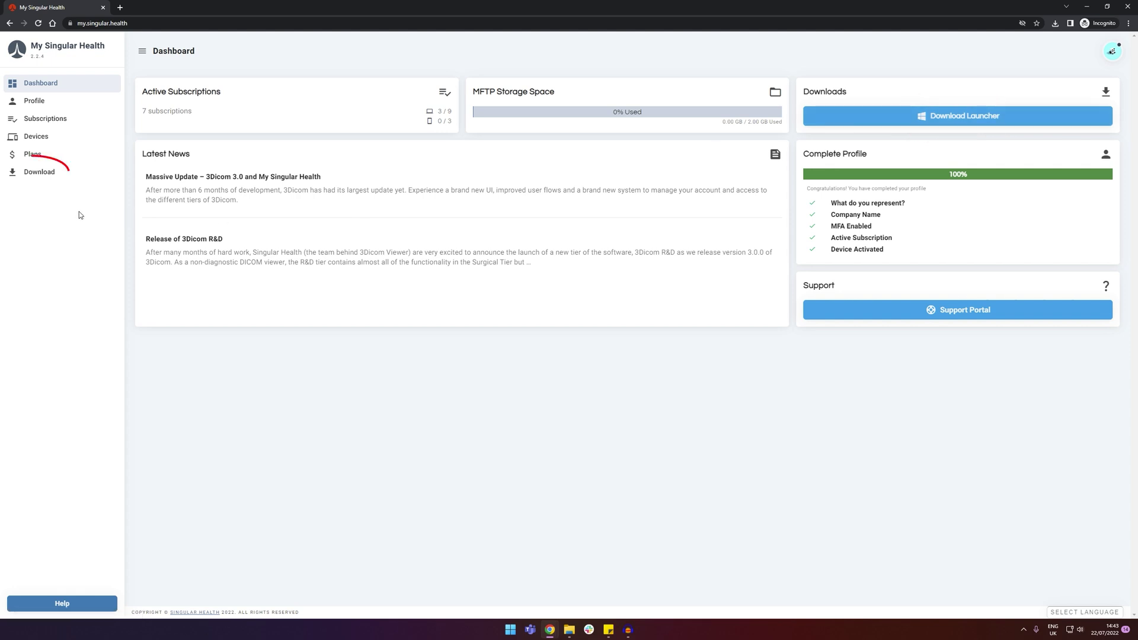
left_click(82, 177)
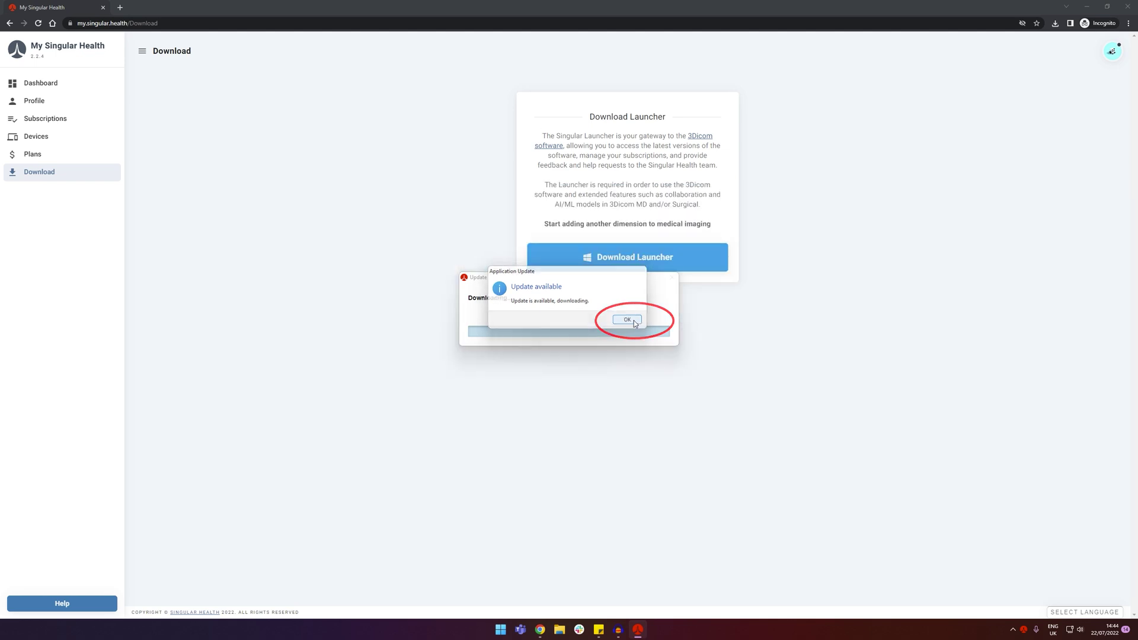
Step: Accept the launcher's application update and continue with English as the language
left_click(634, 322)
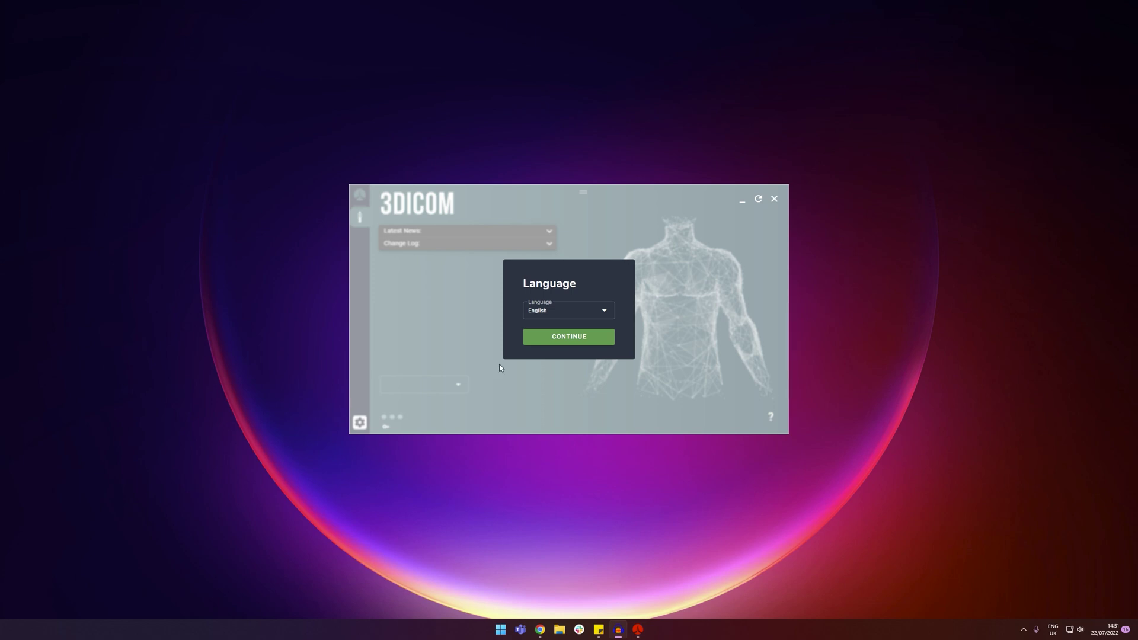
left_click(536, 342)
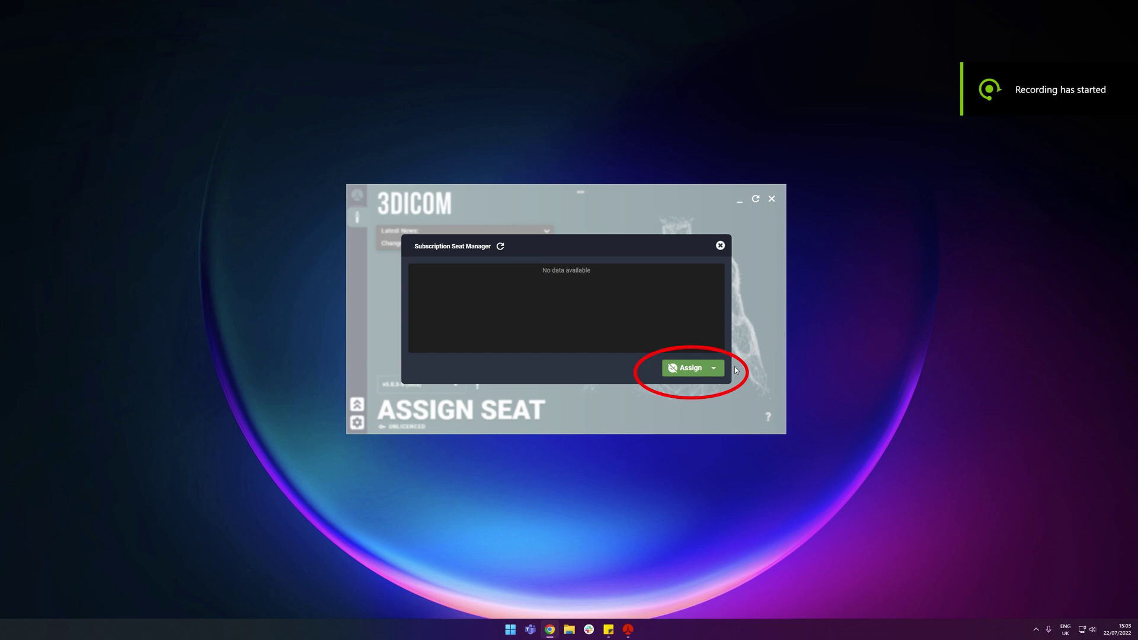
Step: Assign a Surgical subscription seat to this device and close the Subscription Seat Manager
left_click(714, 368)
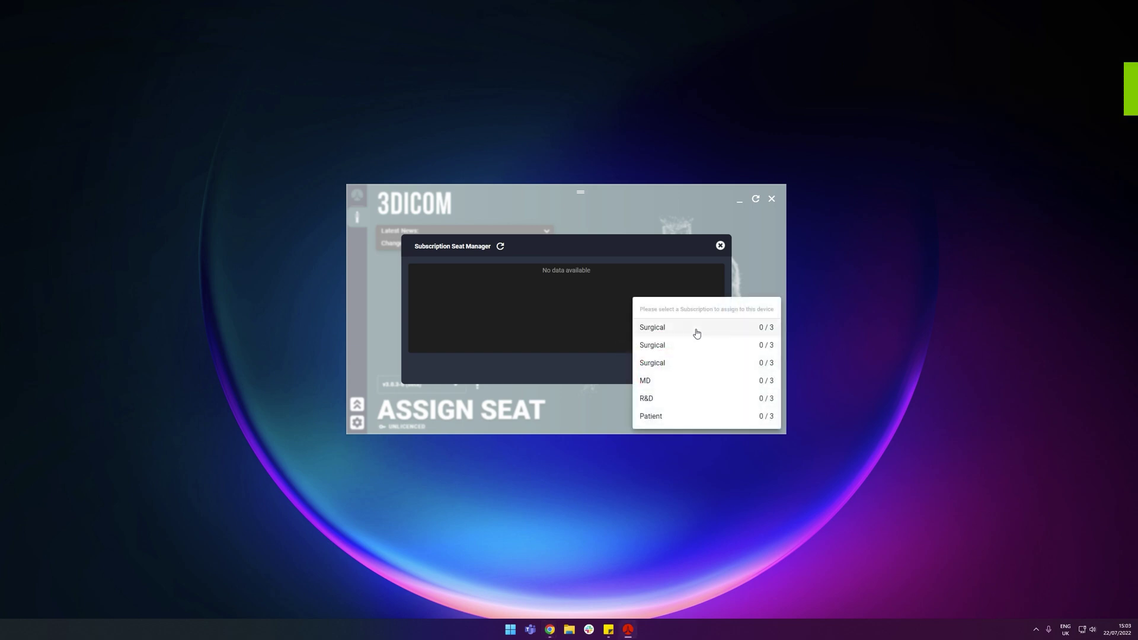
left_click(697, 333)
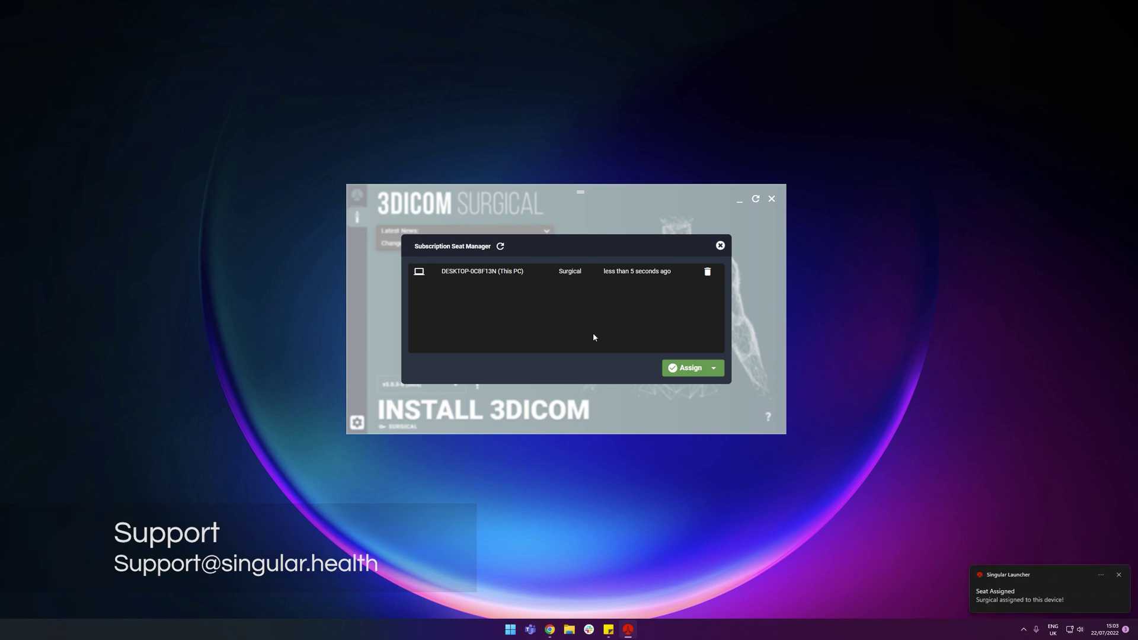
left_click(720, 246)
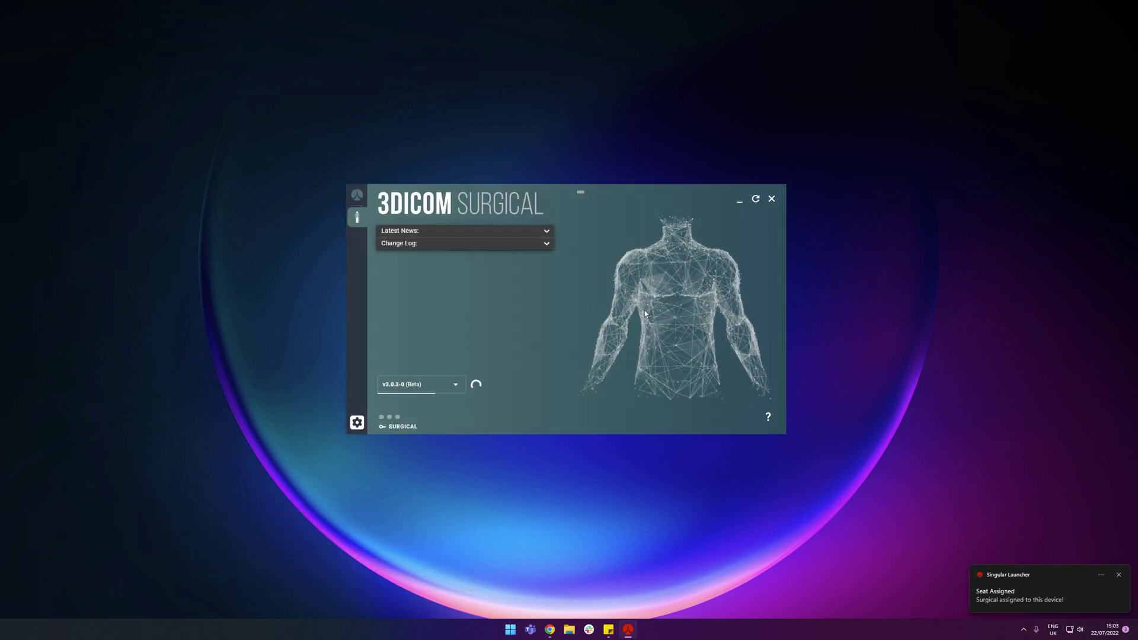
Step: Install 3Dicom Surgical, launch it and accept the welcome disclaimer
left_click(401, 430)
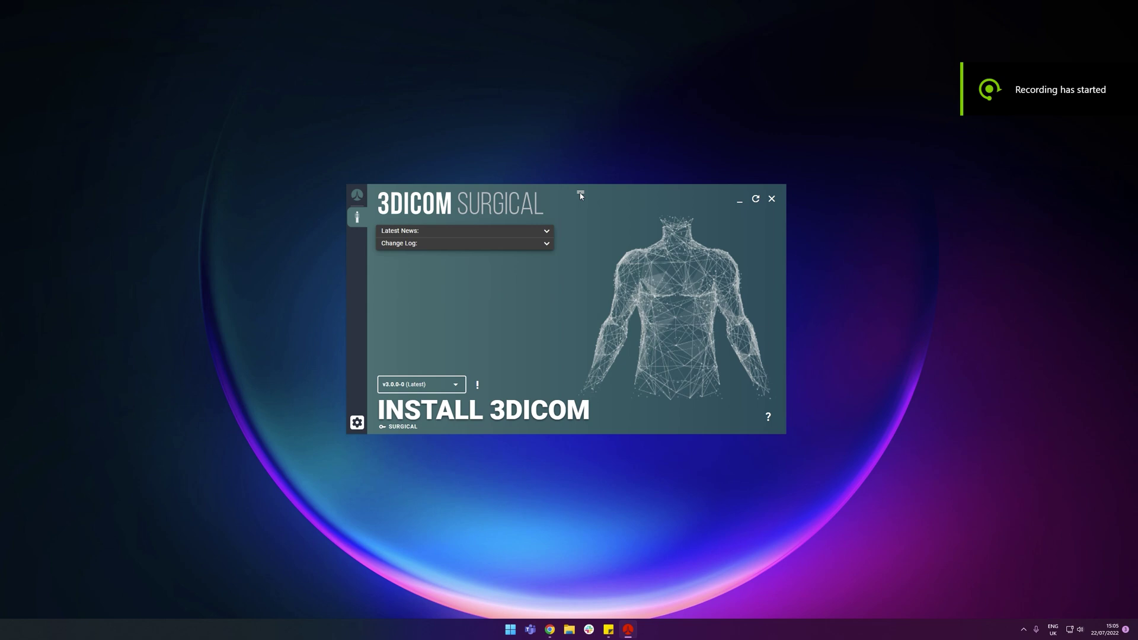
left_click(549, 408)
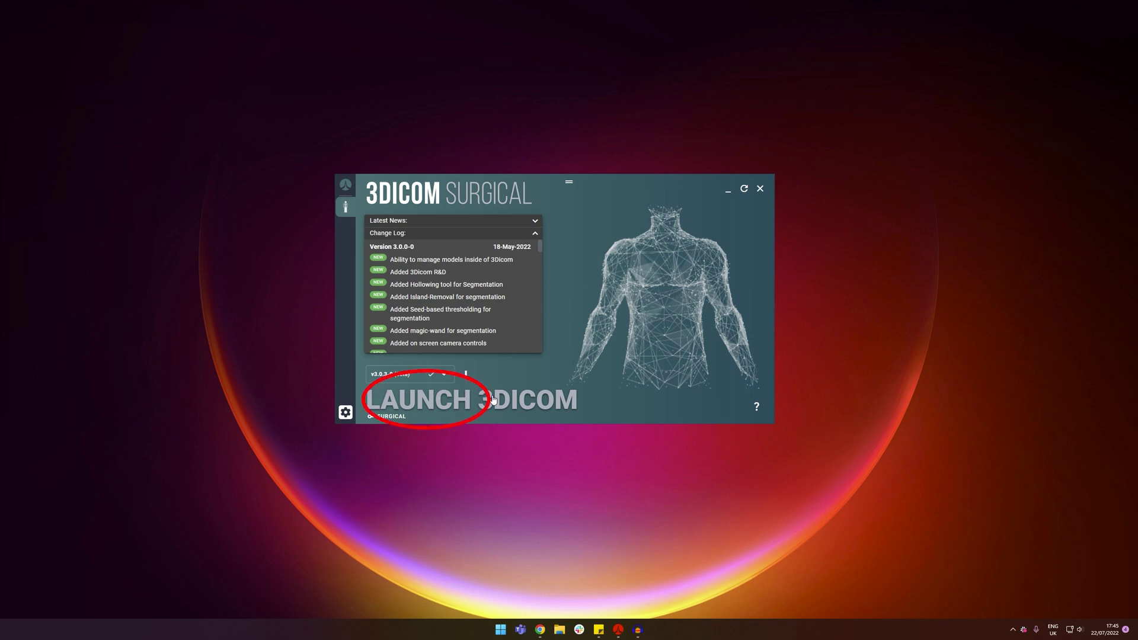
left_click(493, 400)
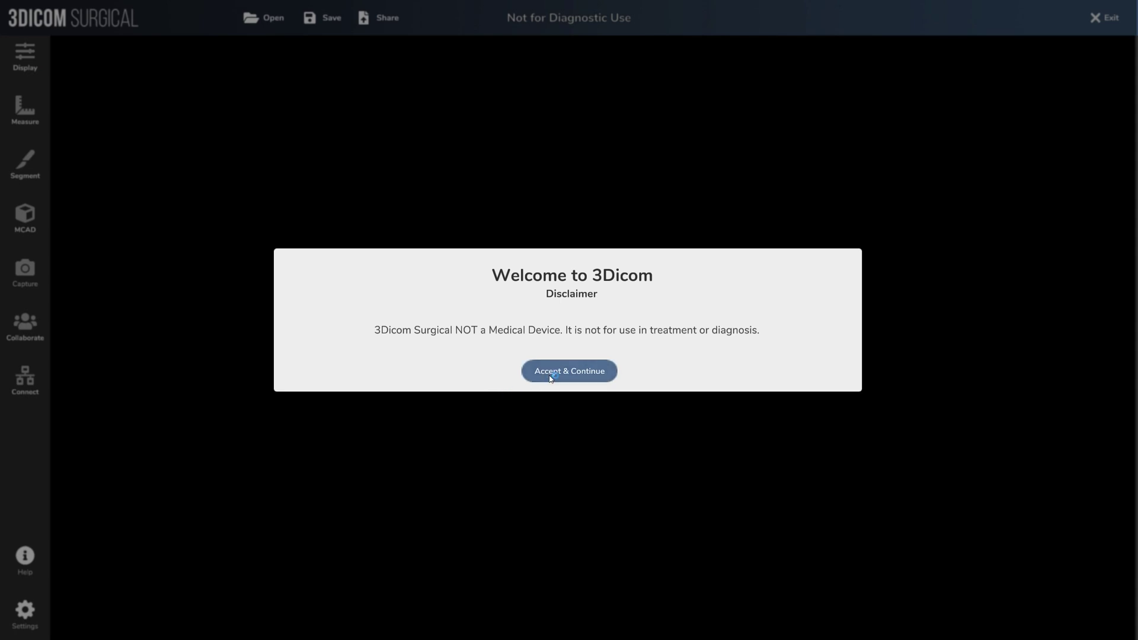
left_click(550, 378)
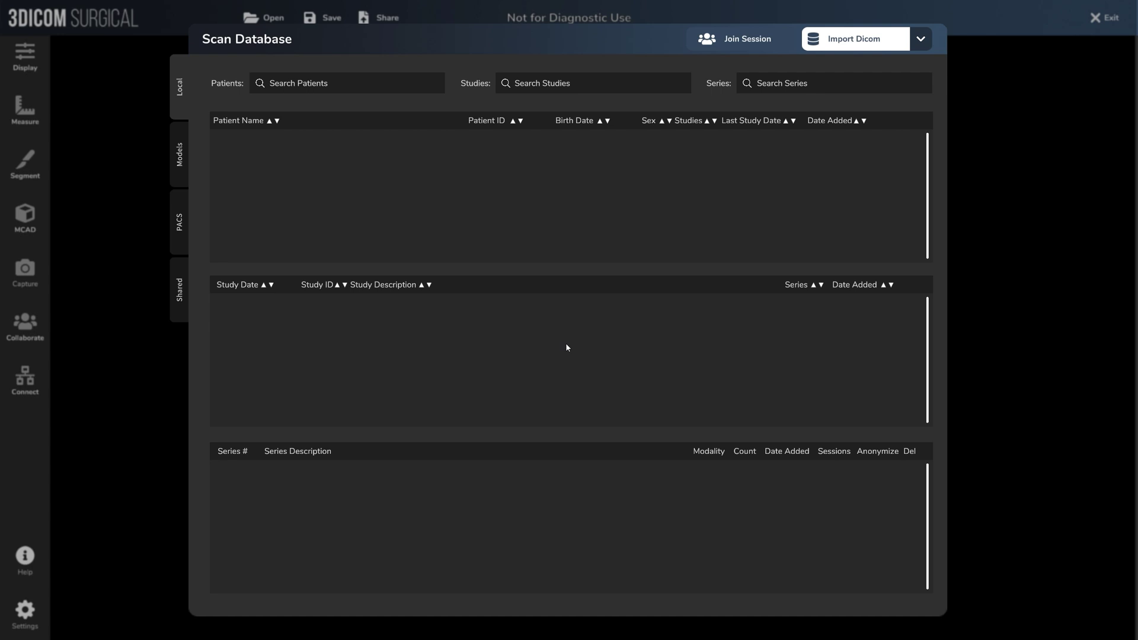
Step: Import the DICOM scans from the MyScan folder on Local Disk (C:) into the scan database
left_click(828, 50)
left_click_drag(634, 242, 486, 164)
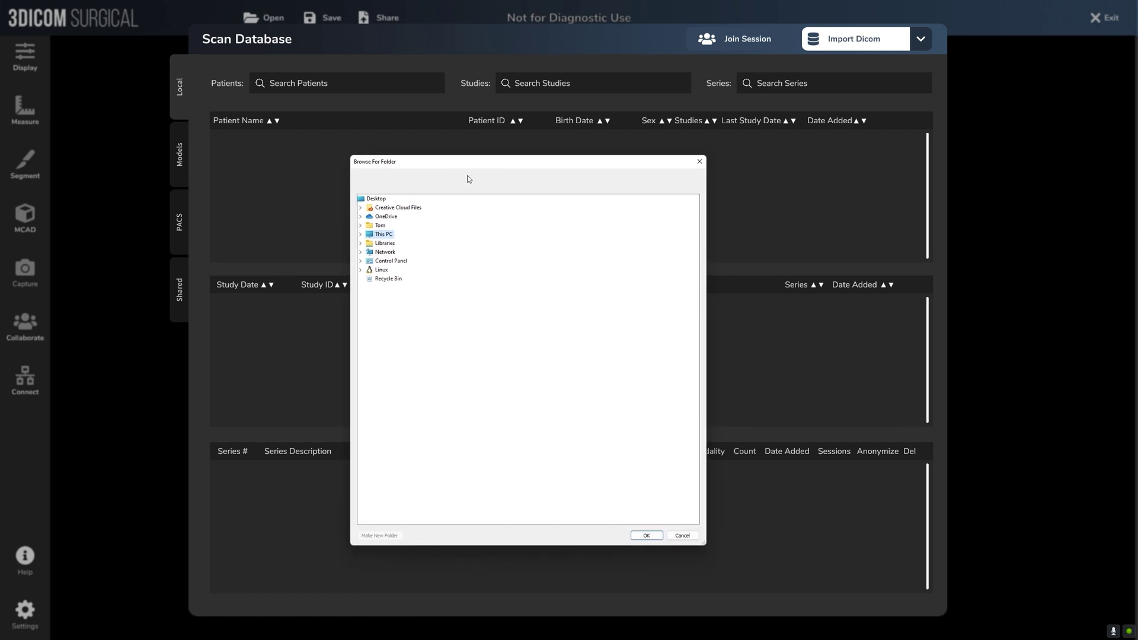
left_click(360, 234)
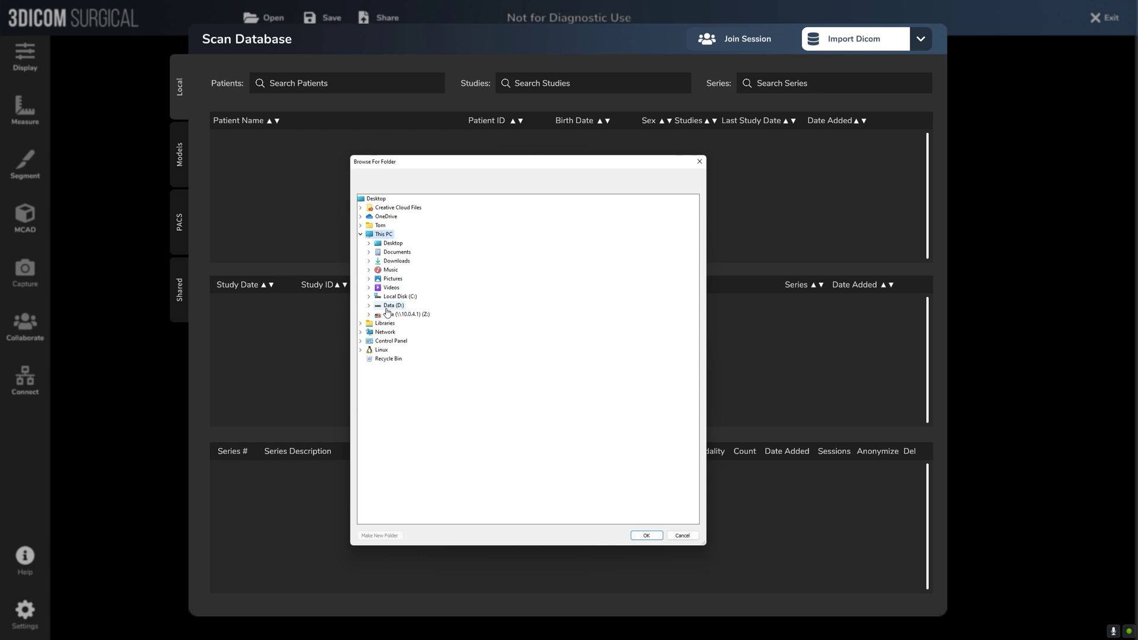
left_click(369, 296)
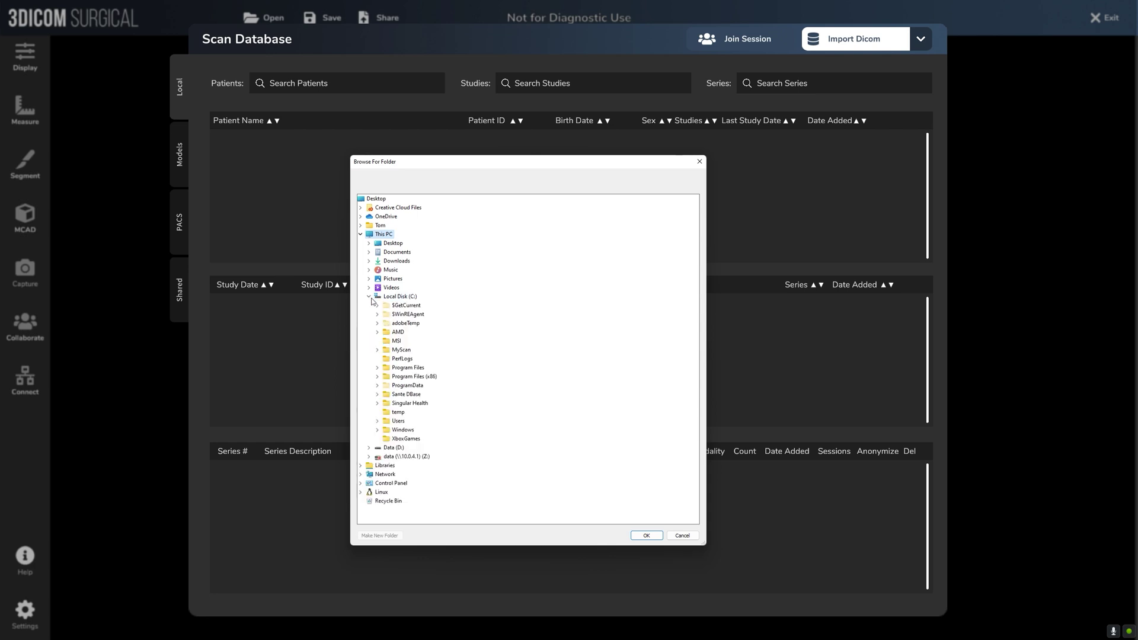
left_click(377, 349)
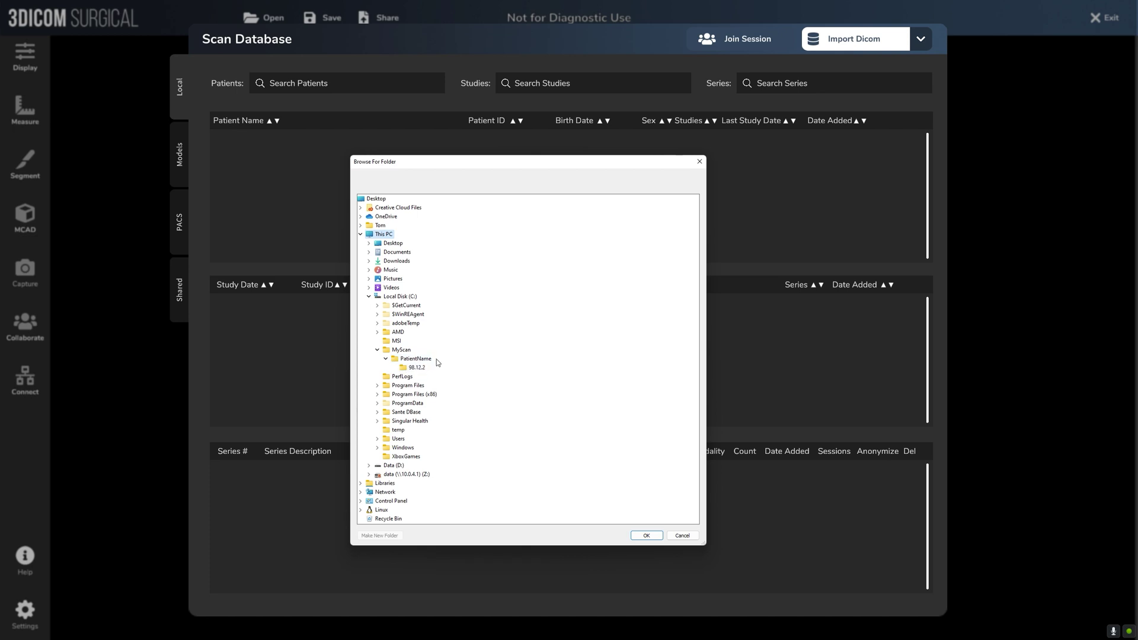
left_click(401, 350)
left_click(652, 535)
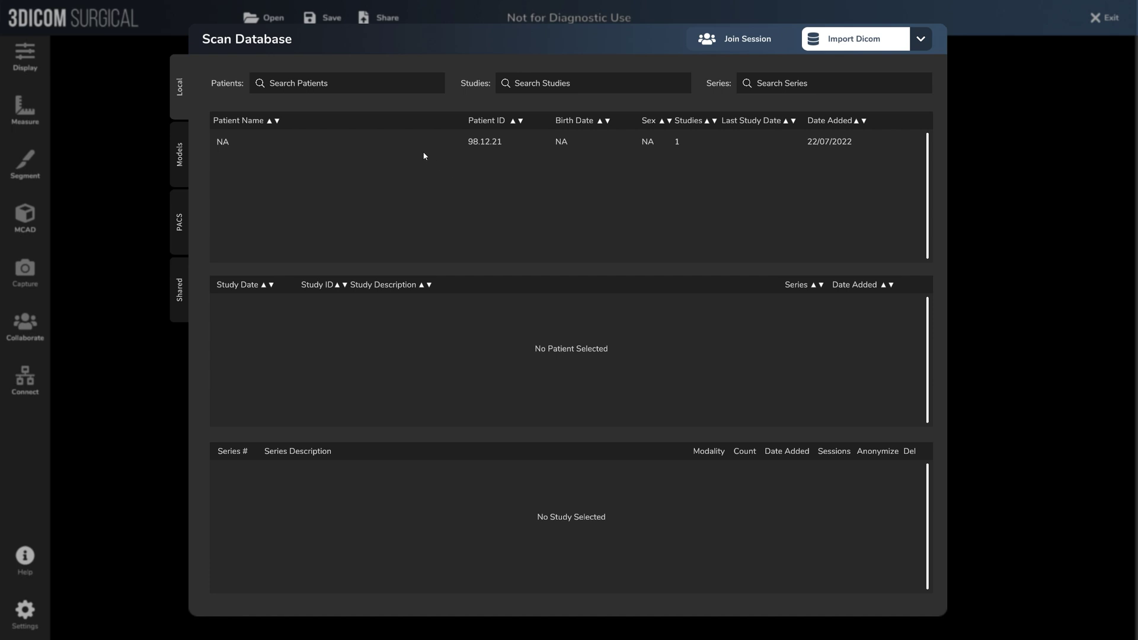
Step: Load the Mediastinum 1.5 series from the imported patient's LUNG study
left_click(391, 144)
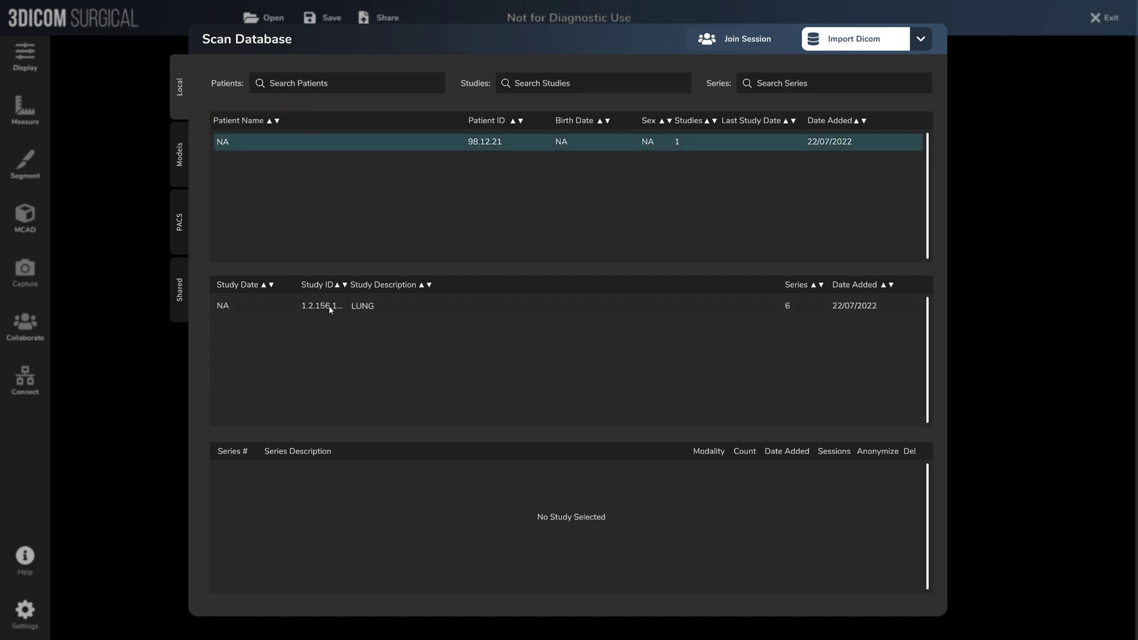
left_click(396, 305)
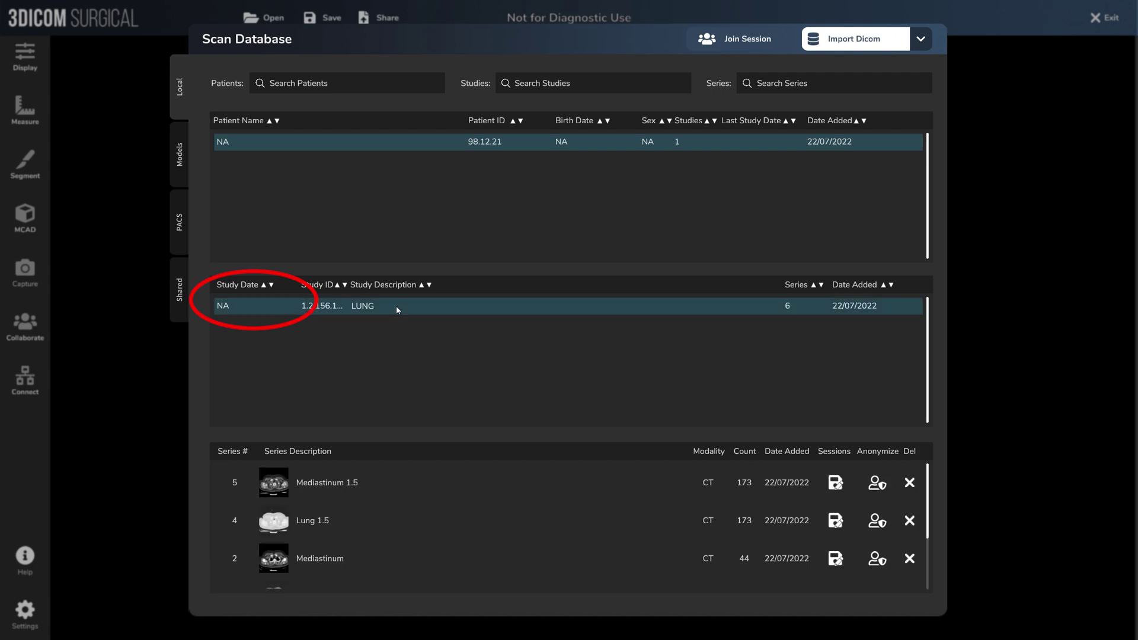
double_click(466, 486)
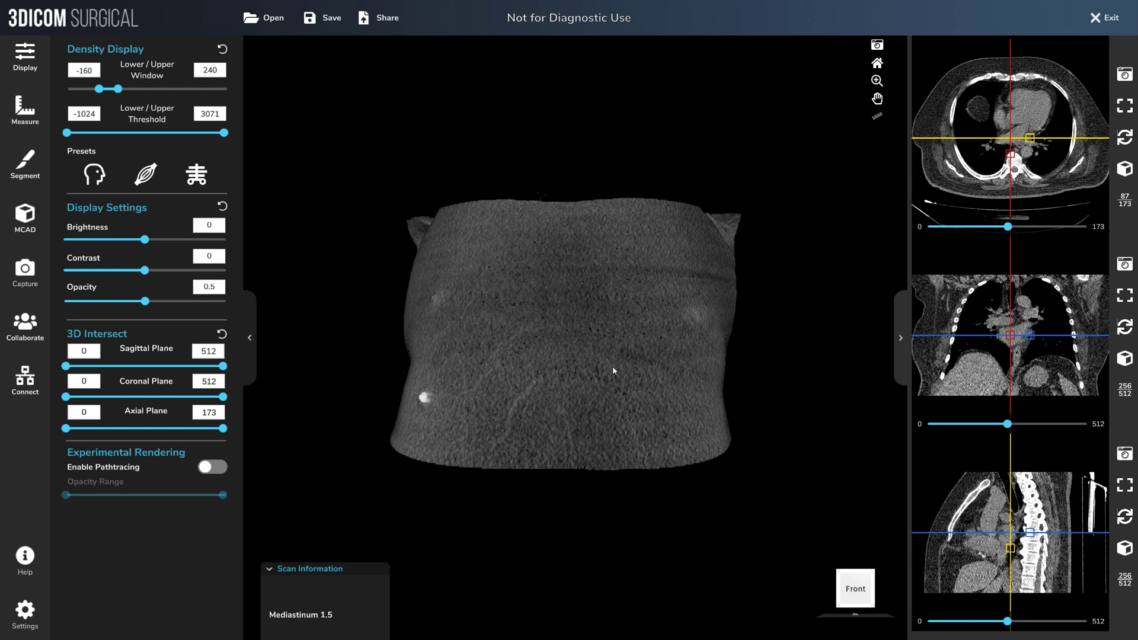
Step: Examine the 3D chest rendering from its left front side at closer and wider distances
left_click_drag(598, 330, 739, 323)
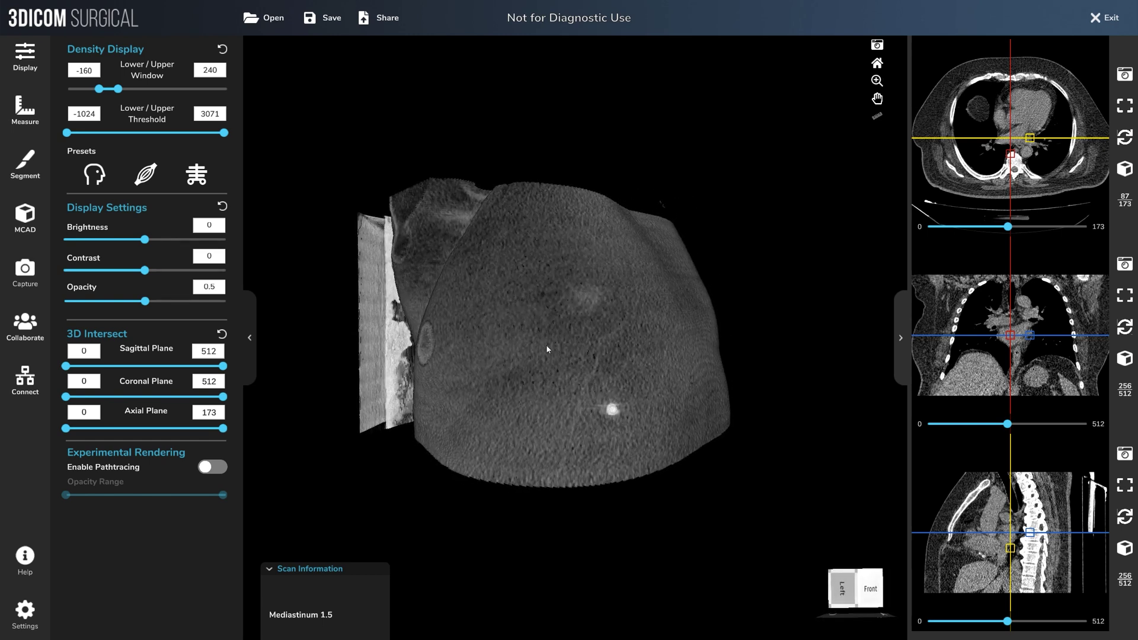
scroll(547, 347, "up", 5)
scroll(535, 358, "down", 5)
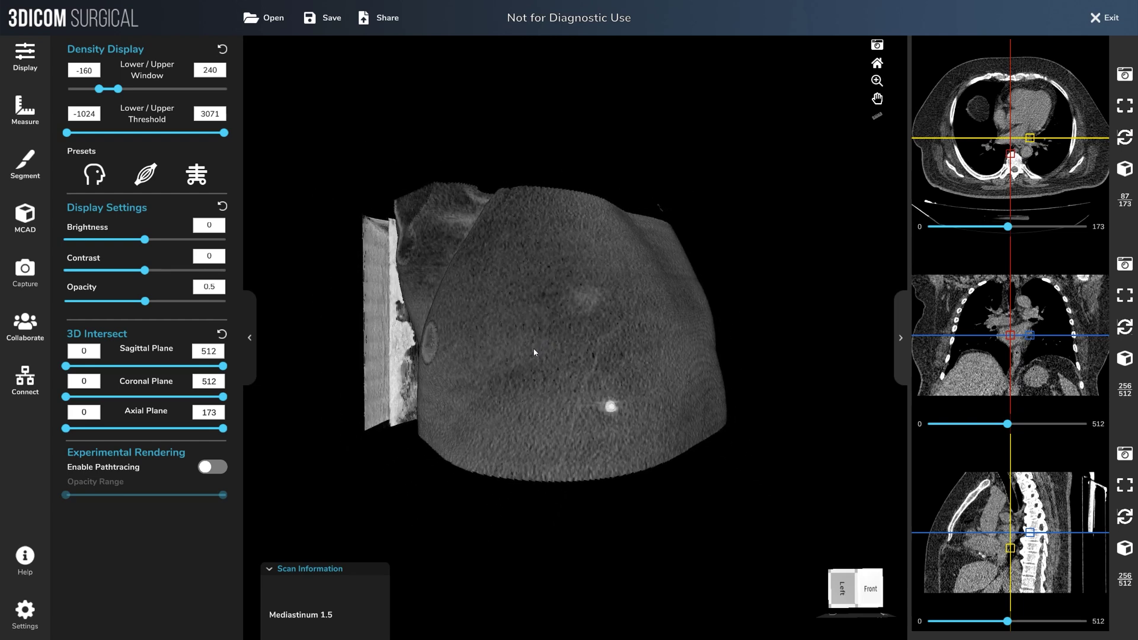
scroll(534, 348, "up", 1)
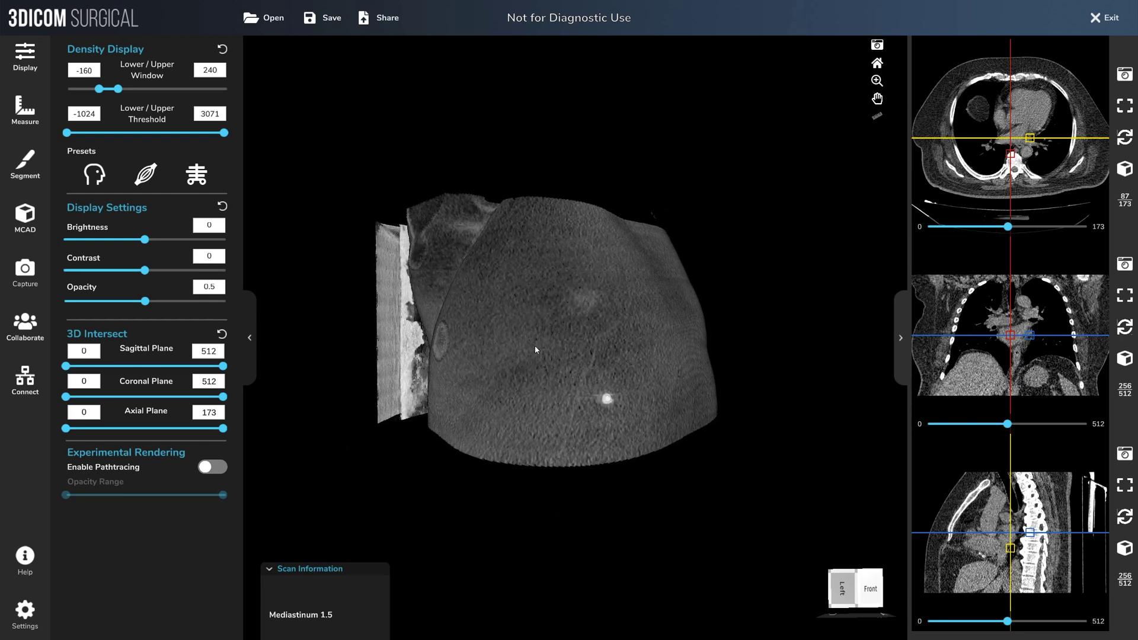
scroll(535, 350, "up", 2)
scroll(535, 349, "down", 3)
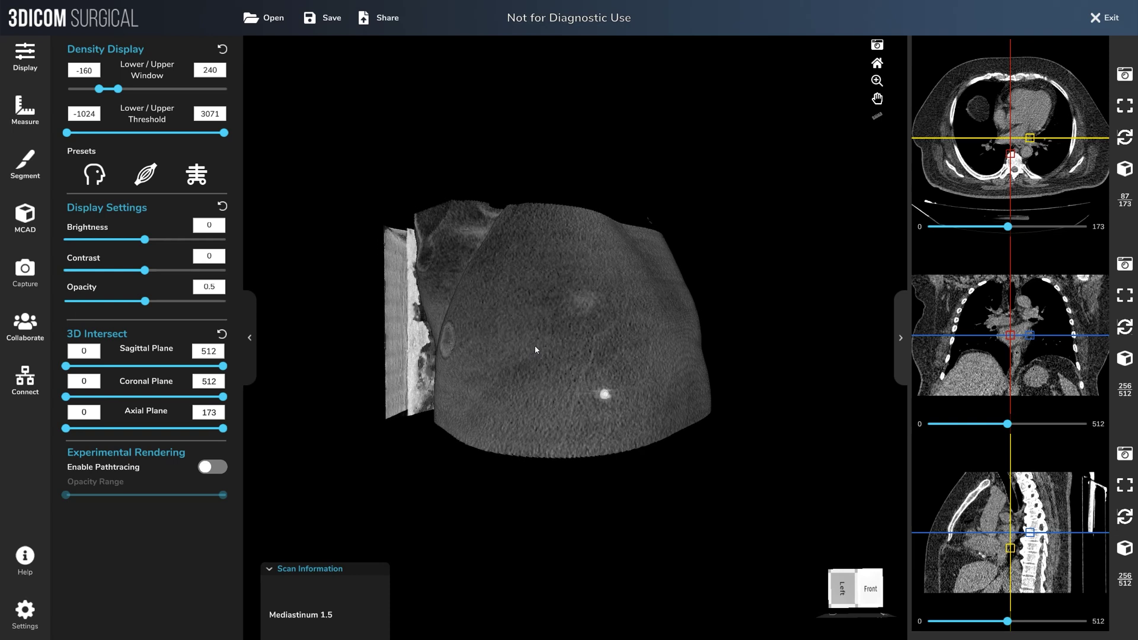
scroll(535, 349, "up", 1)
scroll(535, 349, "down", 1)
scroll(535, 350, "up", 2)
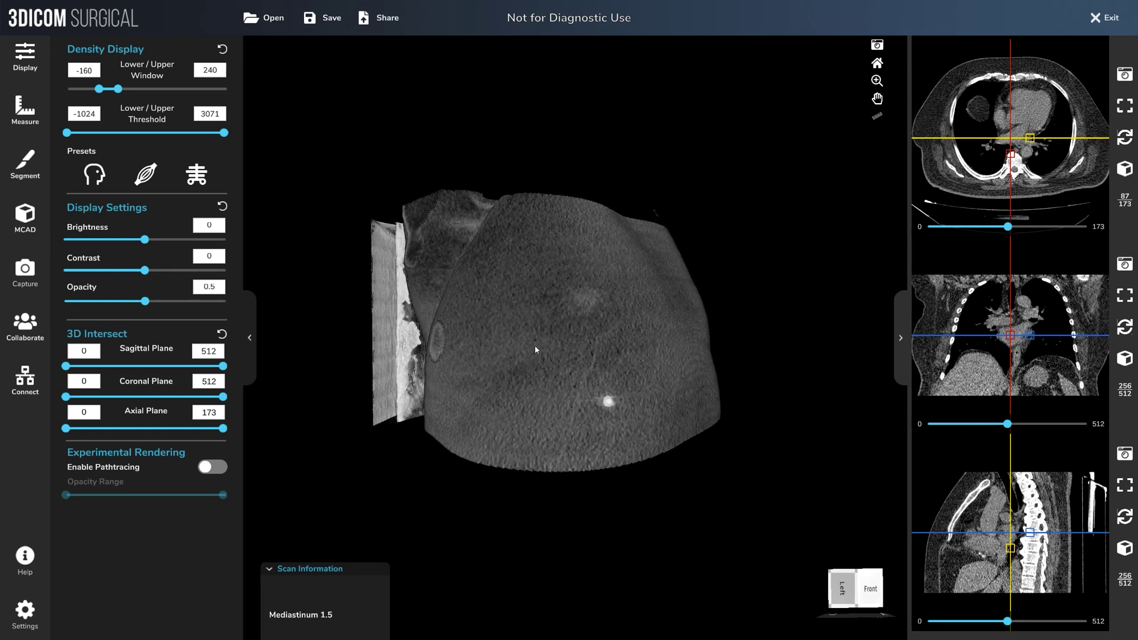
scroll(535, 350, "down", 2)
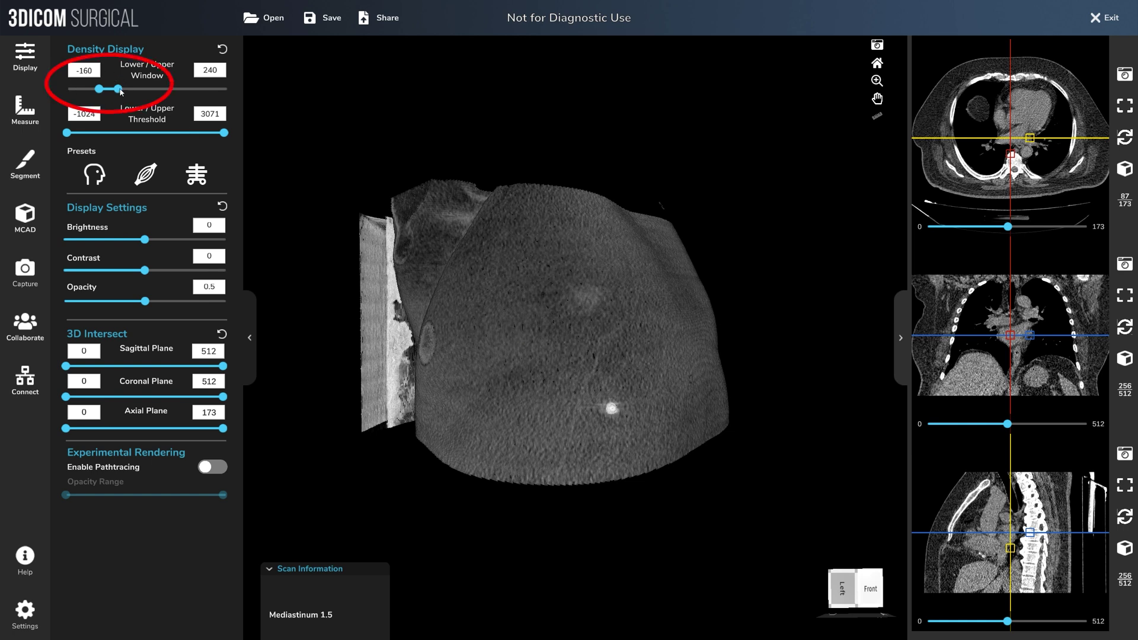
Step: Set the density window to -314 to 1166, brightness to 0.02, contrast to 0.03 and opacity to 0.49
mouse_move(120, 91)
left_mouse_down()
mouse_move(153, 91)
mouse_move(100, 92)
left_mouse_up()
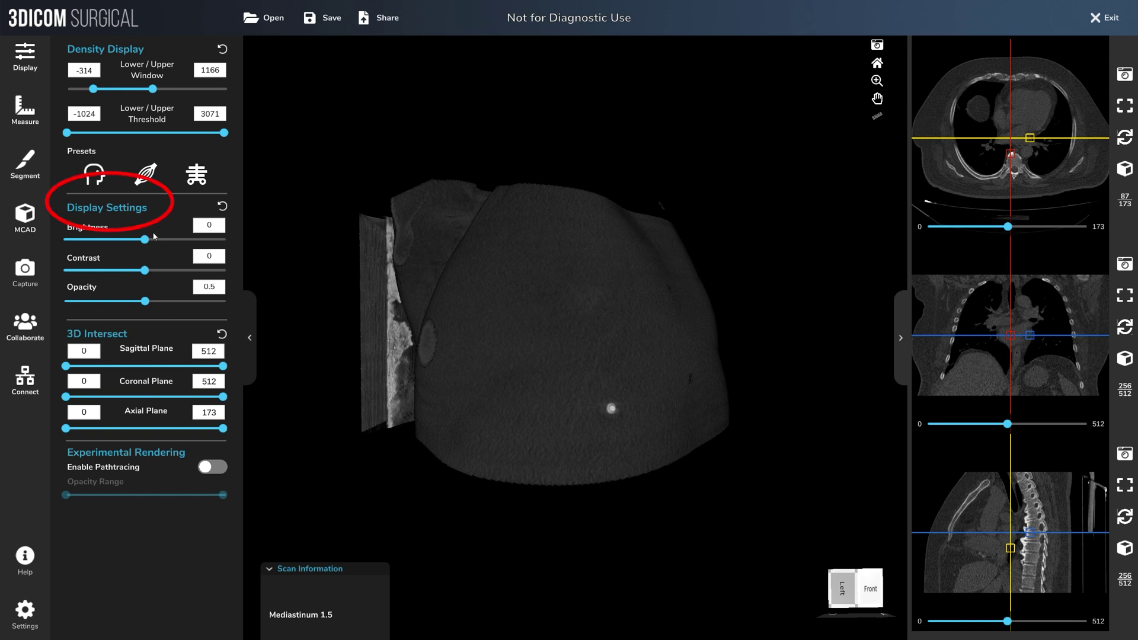
mouse_move(145, 239)
left_mouse_down()
mouse_move(163, 239)
mouse_move(146, 240)
mouse_move(147, 270)
mouse_move(125, 302)
mouse_move(82, 303)
mouse_move(144, 301)
left_mouse_up()
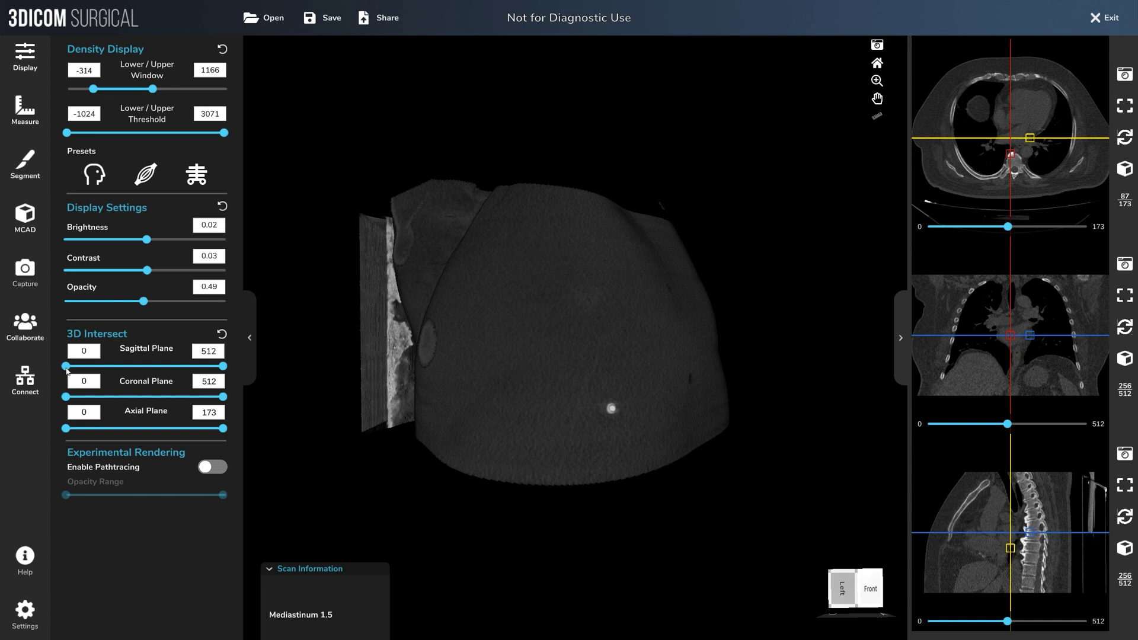
Step: Crop the 3D volume with the lower sagittal plane at 156 and the coronal plane range from 123 to 423
left_click_drag(67, 368, 112, 377)
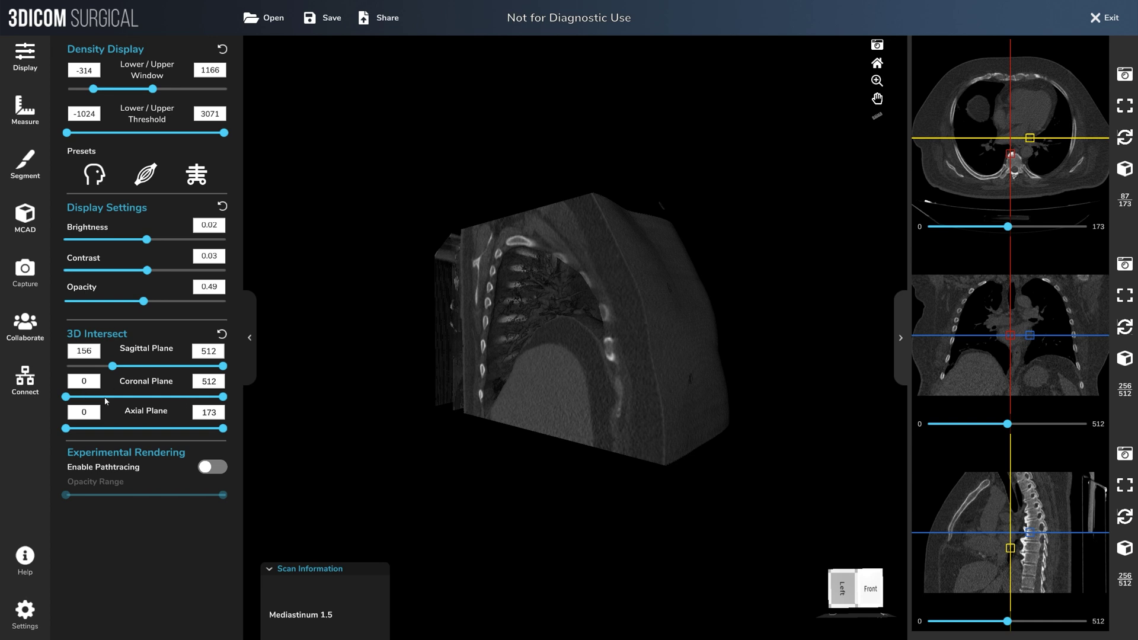
left_click_drag(70, 399, 103, 398)
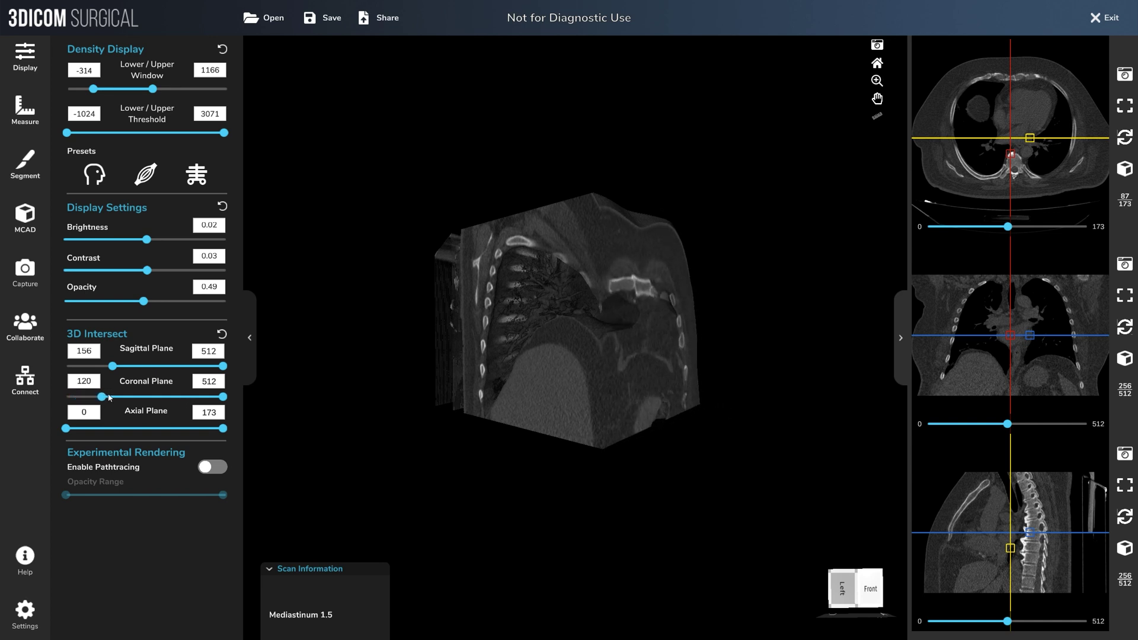
left_click_drag(223, 397, 196, 397)
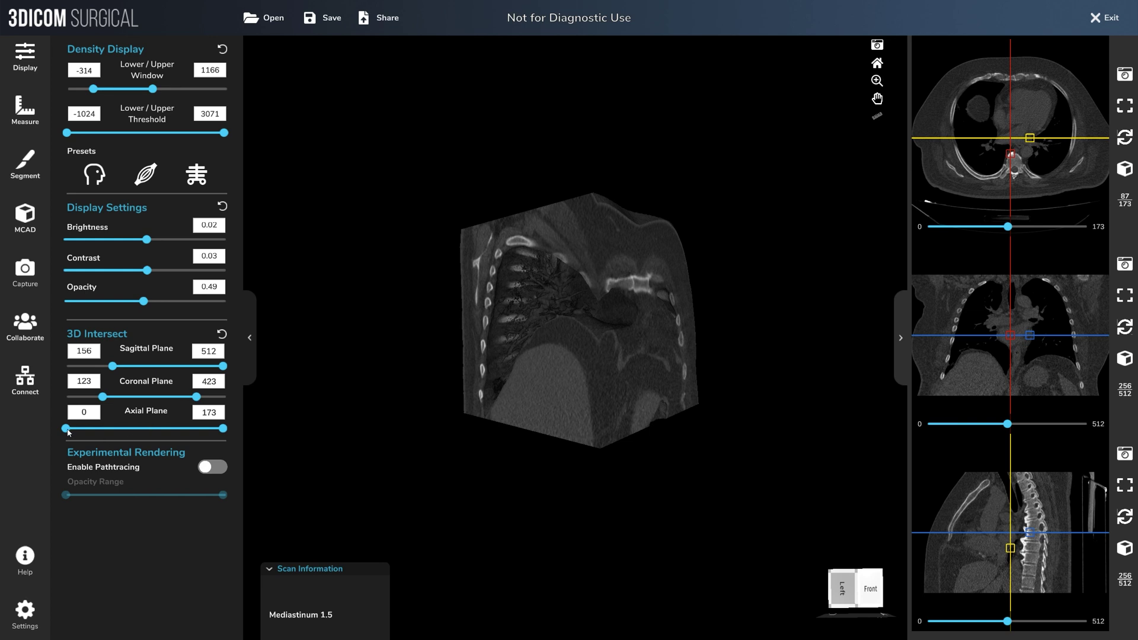
Step: Crop the 3D volume along the axial plane to the range from 7 to 159
mouse_move(66, 433)
left_mouse_down()
mouse_move(124, 437)
mouse_move(76, 438)
left_mouse_up()
mouse_move(224, 435)
left_mouse_down()
mouse_move(187, 436)
mouse_move(211, 433)
left_mouse_up()
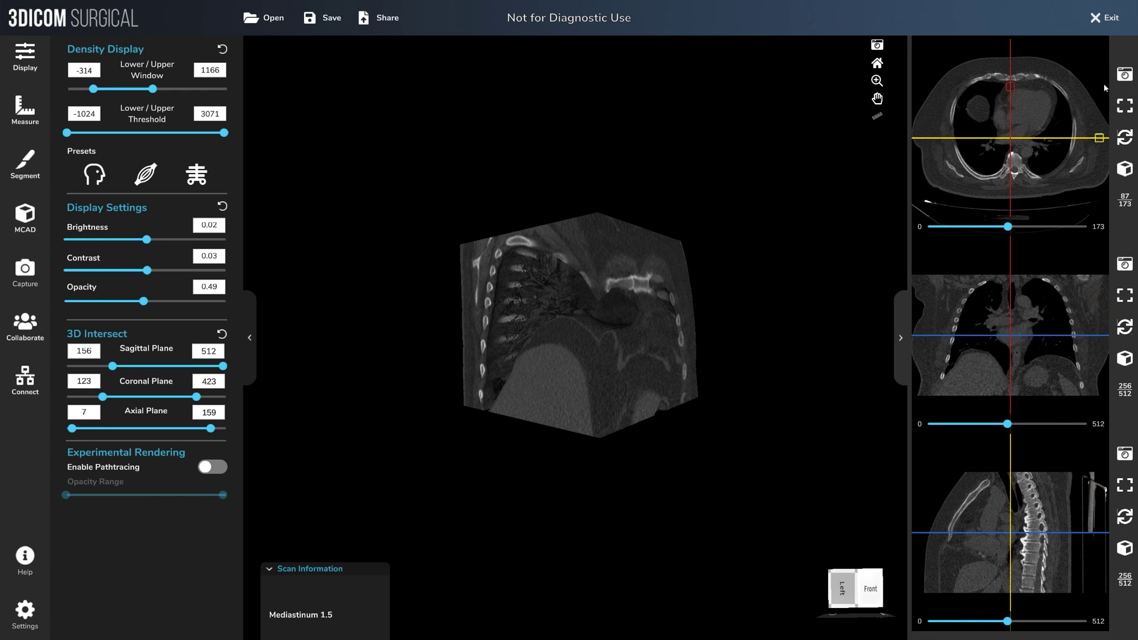
Step: Enlarge the axial view, browse its slices down to 30 and back up to 86, and restore the 3D rendering as the main view
left_click(1124, 106)
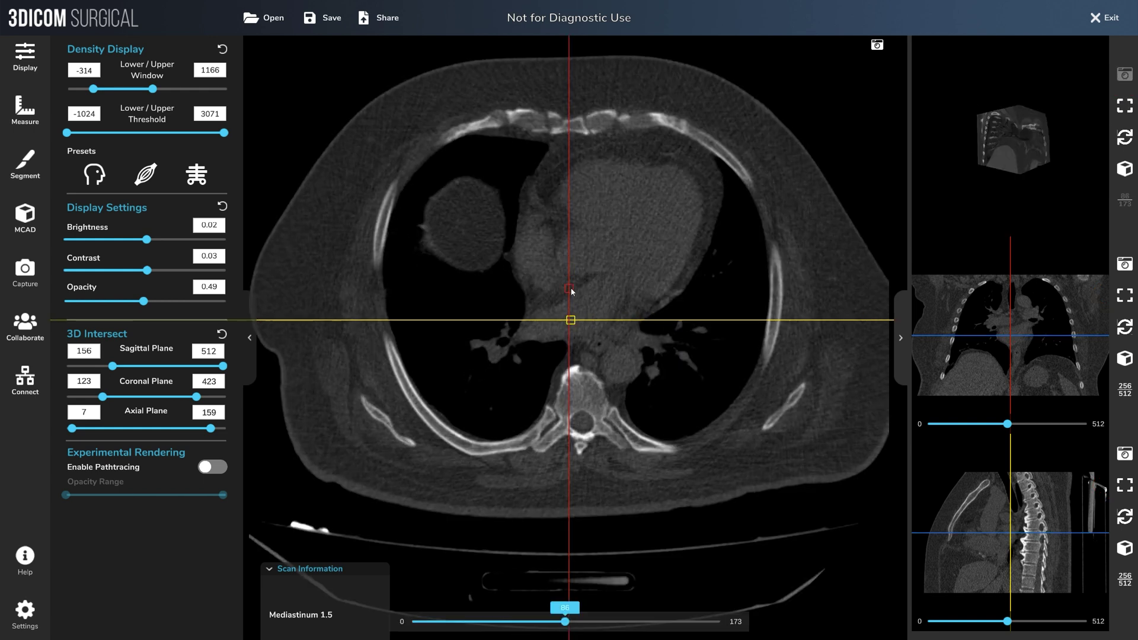
scroll(571, 291, "down", 12)
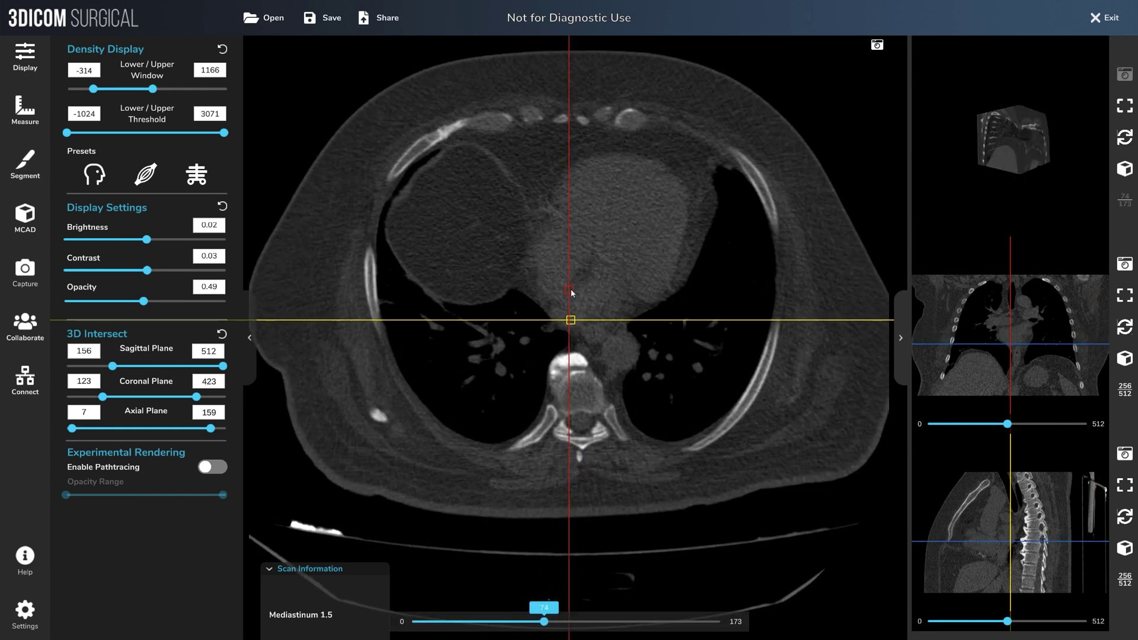
scroll(572, 291, "down", 20)
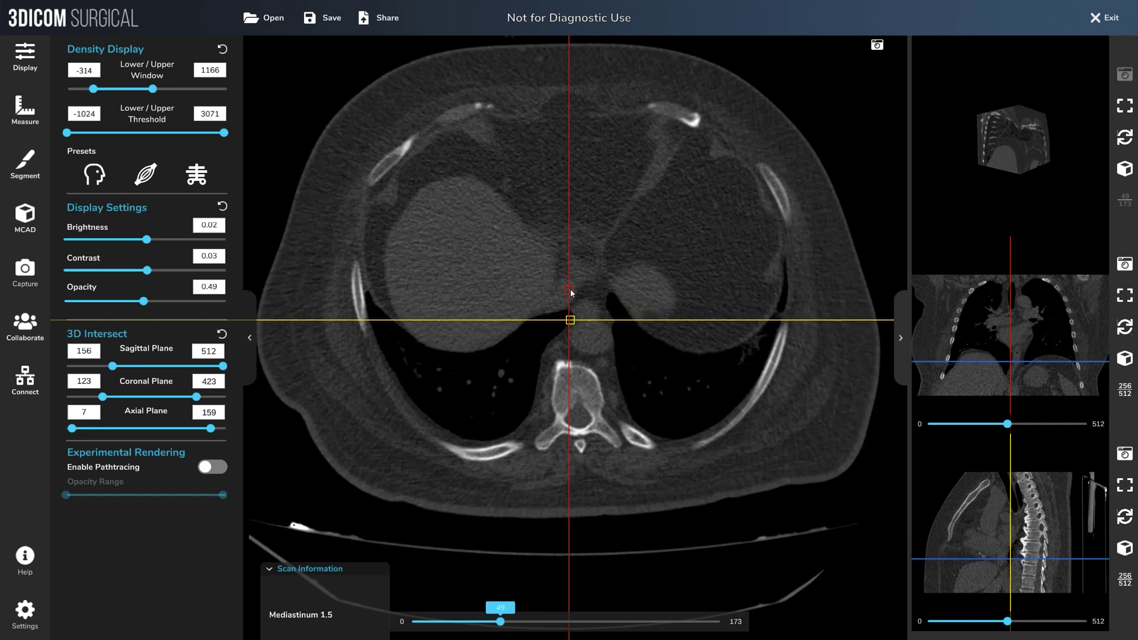
scroll(572, 291, "down", 19)
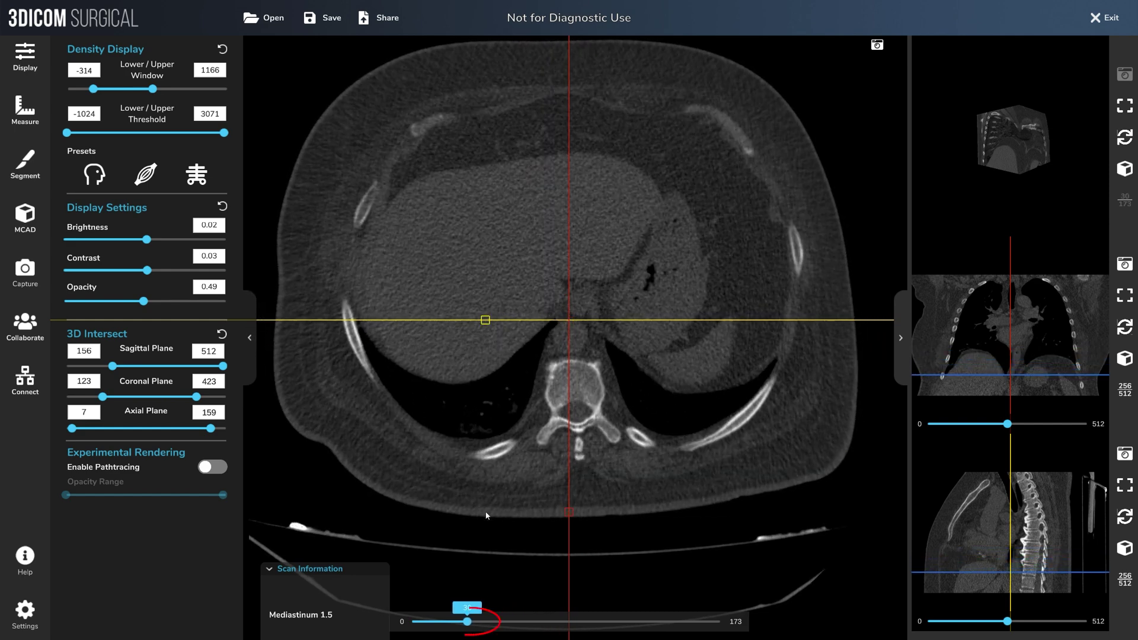
left_click_drag(466, 621, 565, 632)
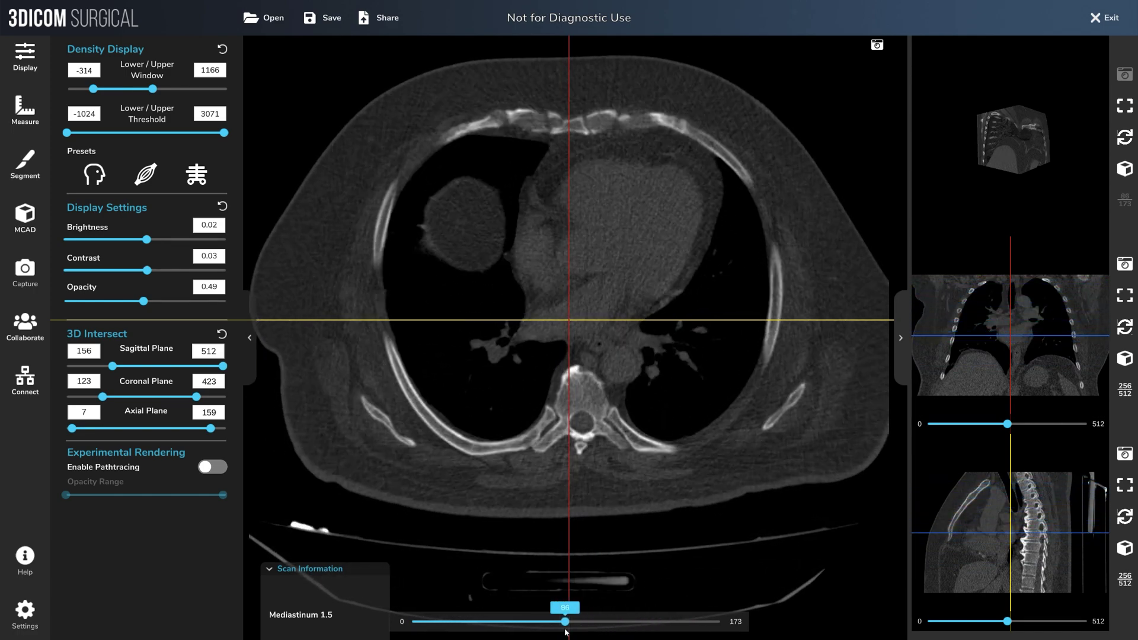
left_click(1125, 106)
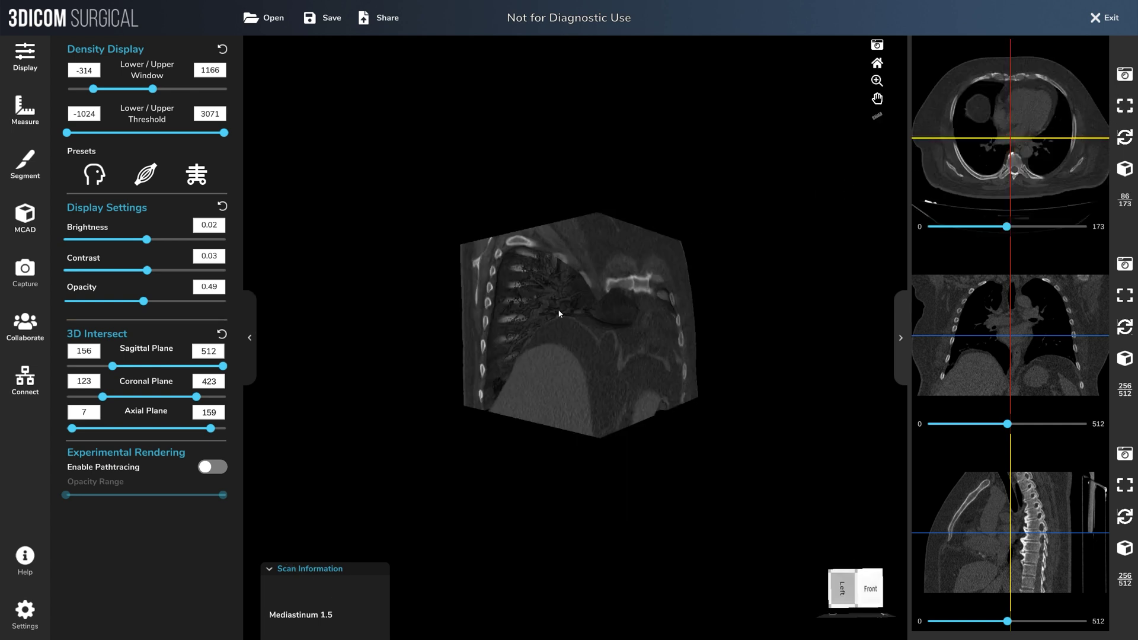
Step: Reset the density display, display settings and 3D intersect planes to their defaults, and return the 3D model to its home front view
left_click(222, 49)
left_click(224, 208)
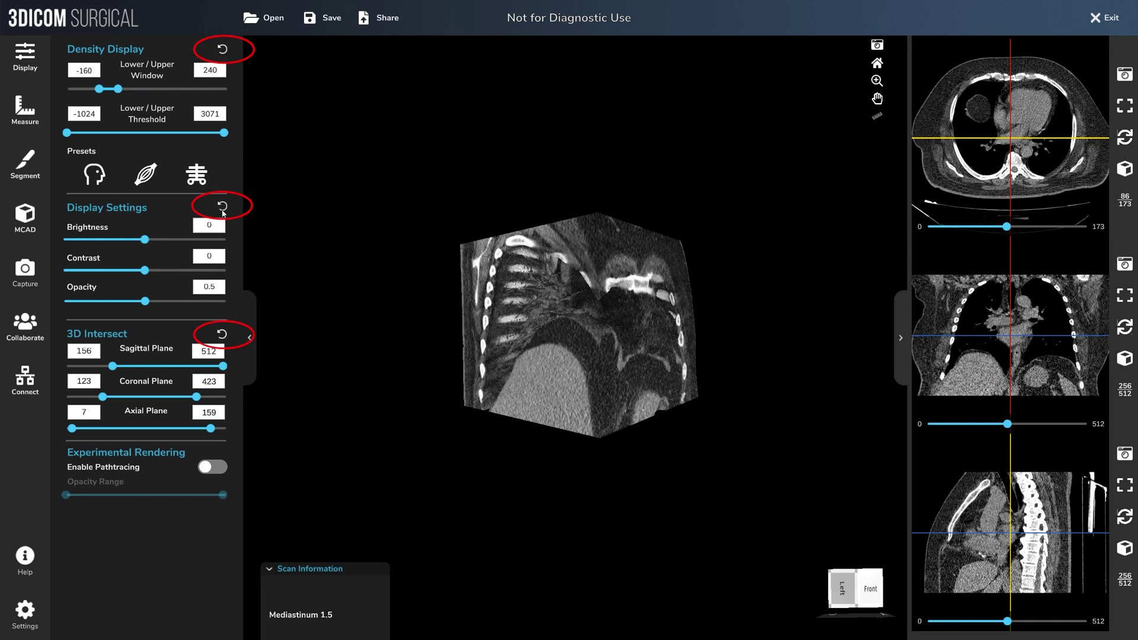
left_click(222, 333)
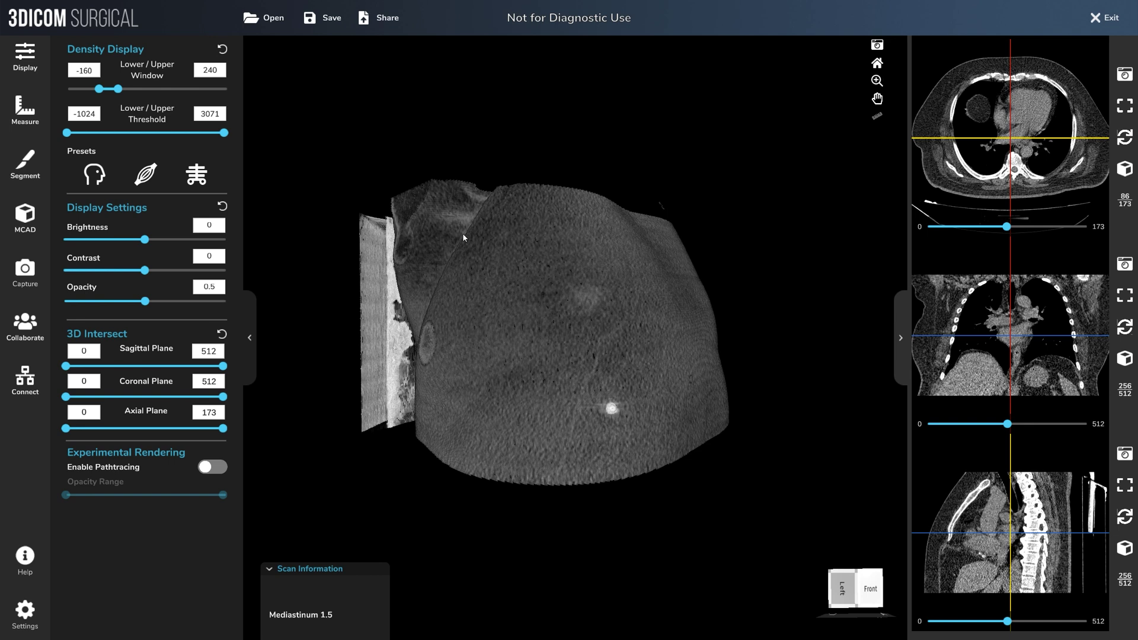
left_click(876, 63)
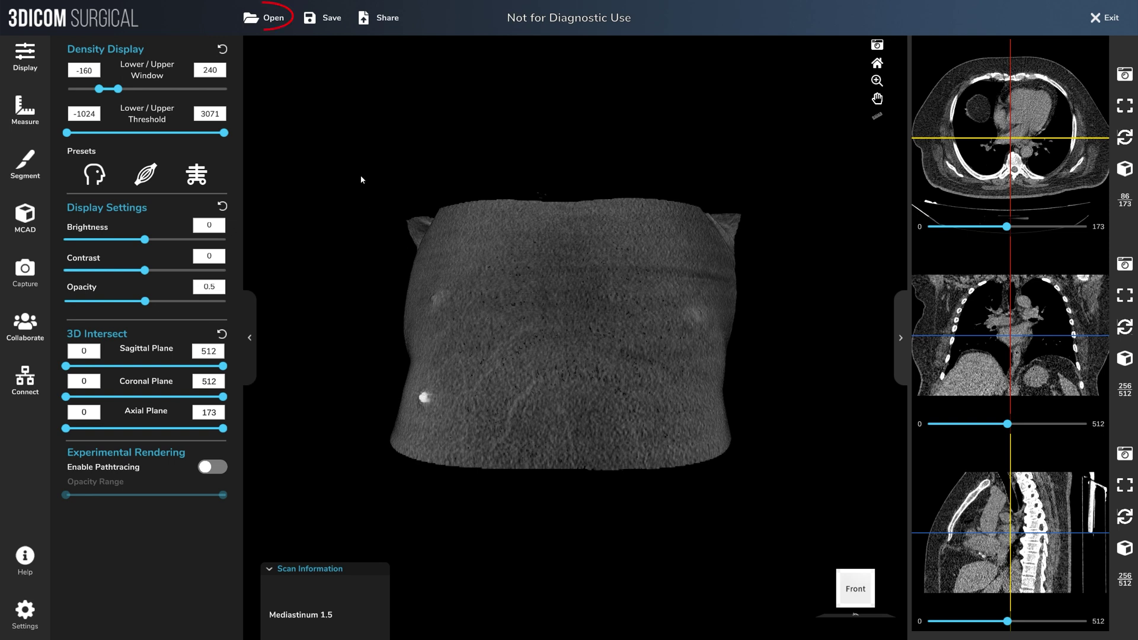
Step: Load the Lung 1.5 series of the LUNG study from the scan database
left_click(278, 27)
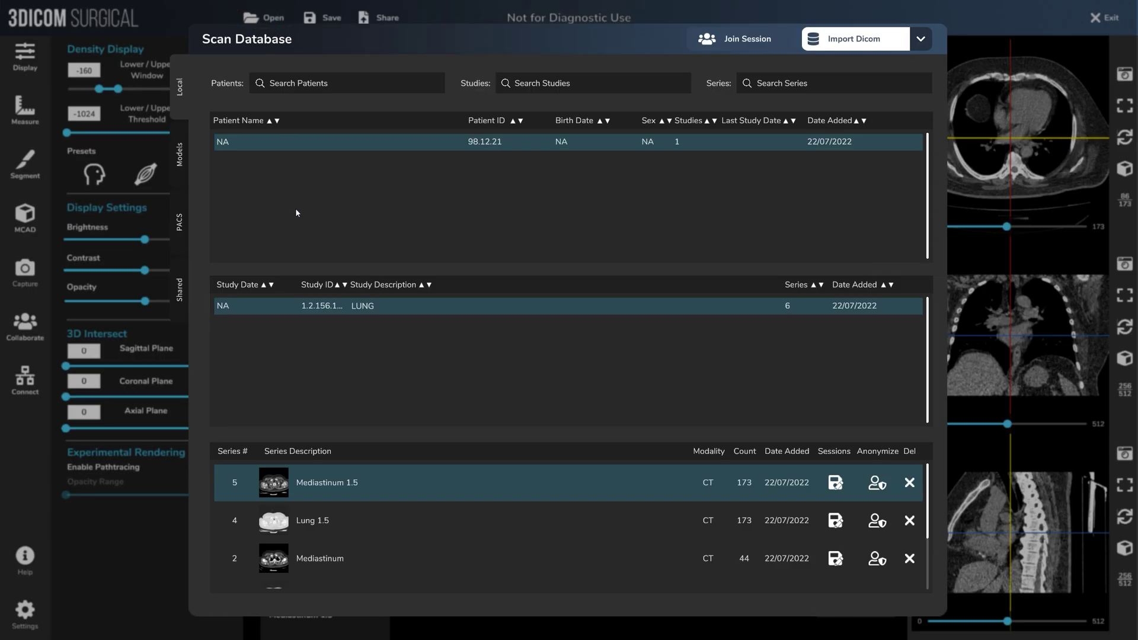
double_click(335, 513)
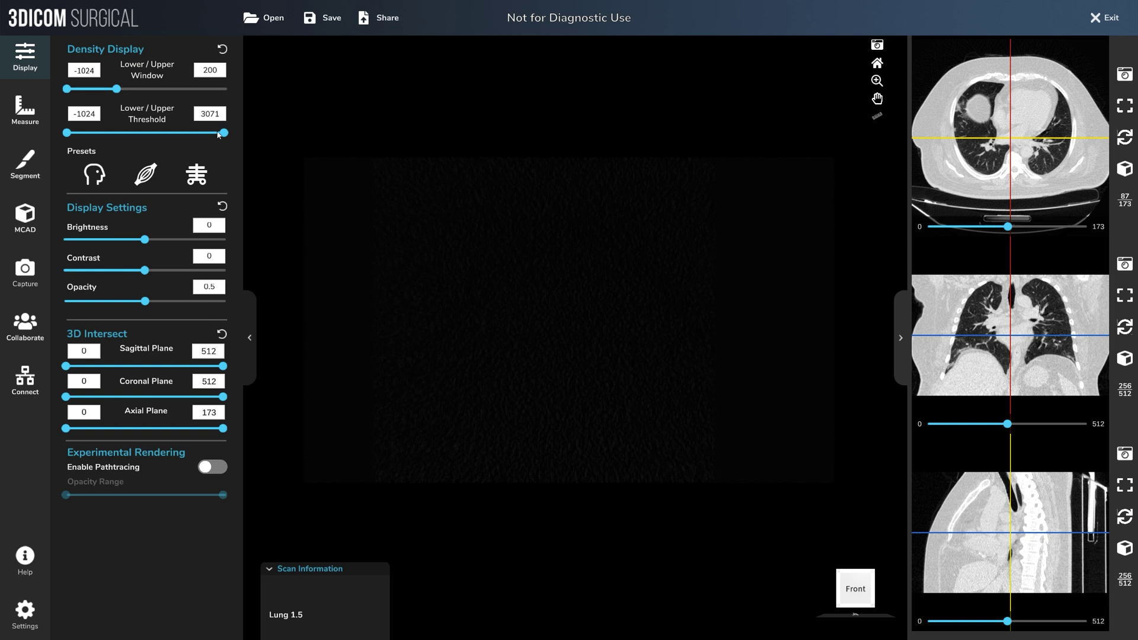
Step: Set the density window of the Lung 1.5 scan to a lower value of -560 and an upper value of 2029
left_click_drag(116, 89, 185, 90)
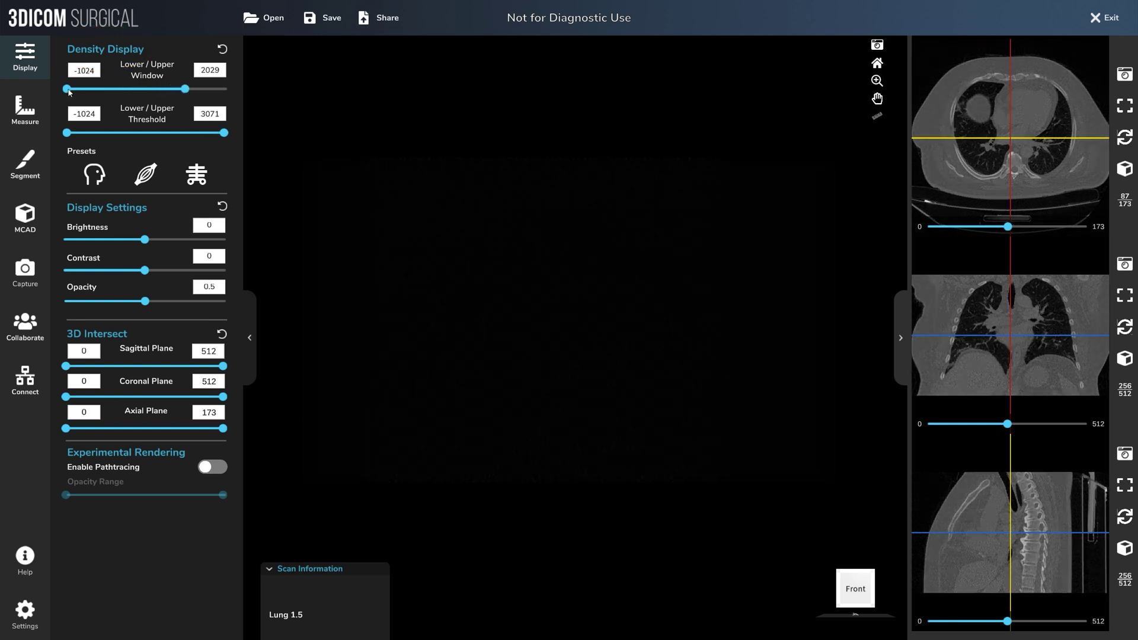
left_click_drag(68, 90, 91, 91)
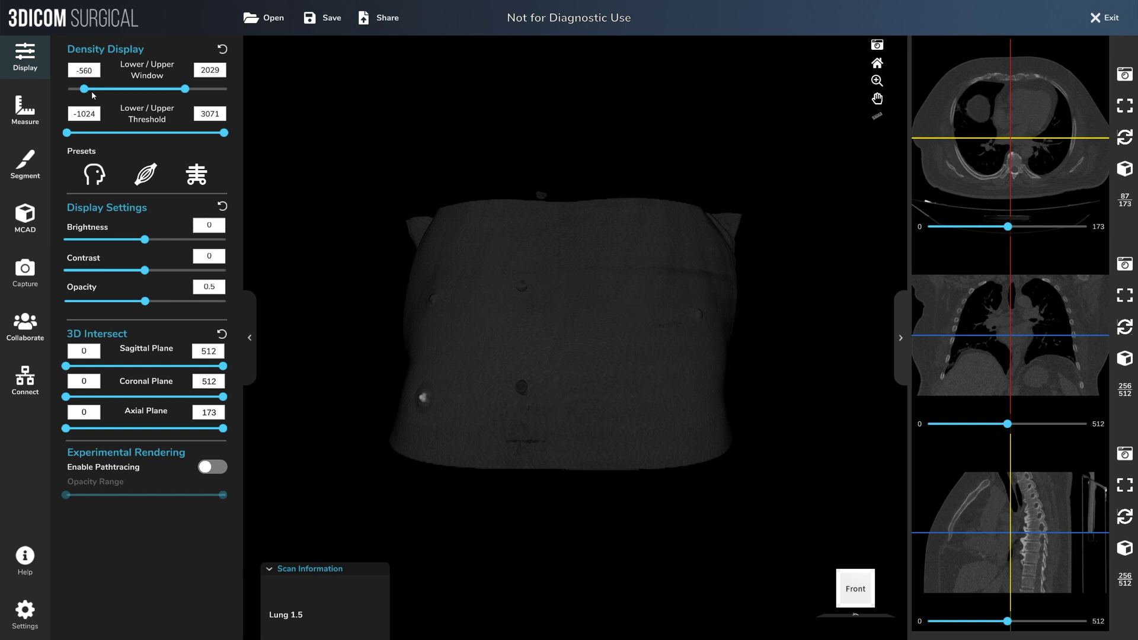